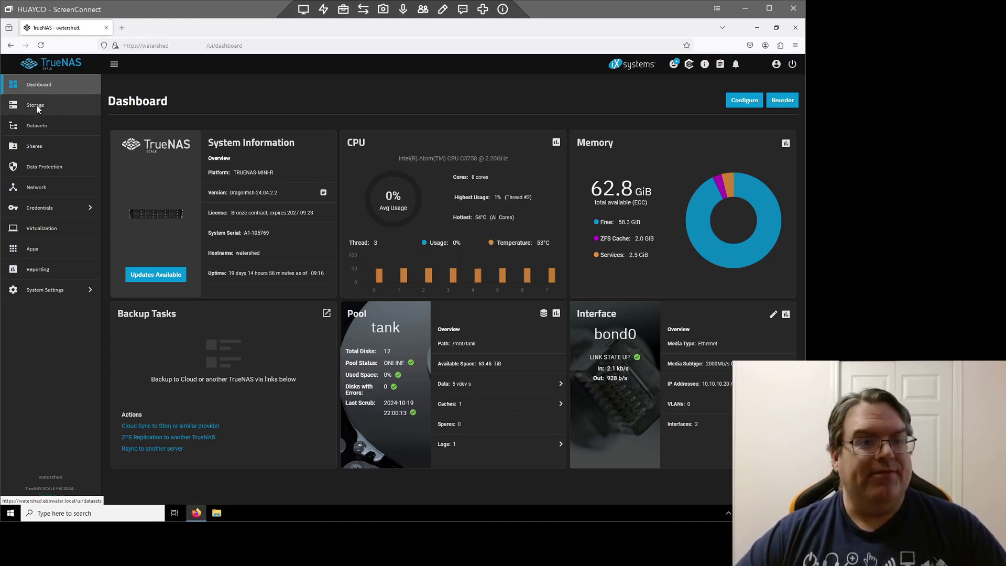
Open the Datasets page to view the tank dataset's usage details
{"action": "left_click", "coordinate": [33, 126]}
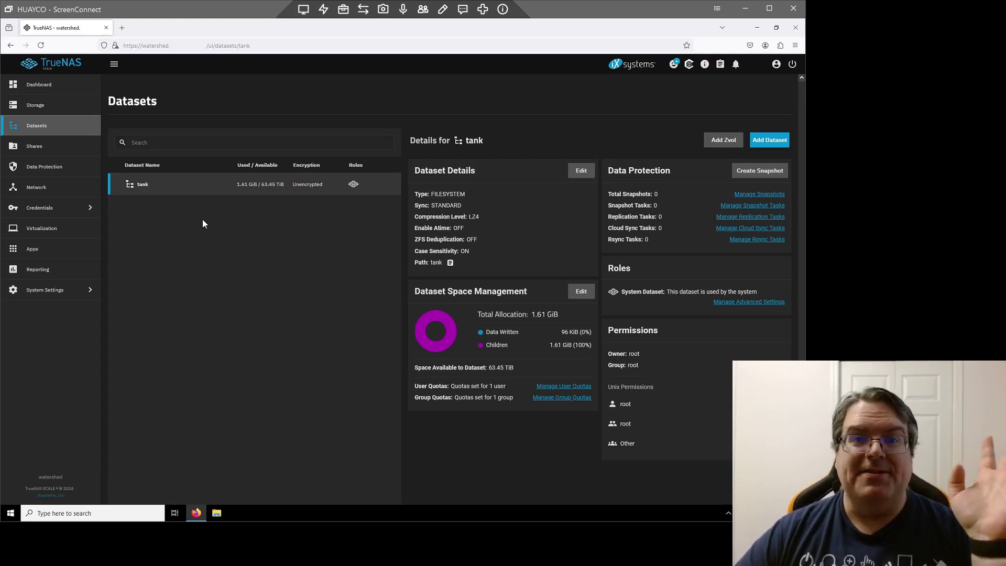
Return to the Dashboard to review system, CPU, memory, tank pool and bond0 summaries
{"action": "left_click", "coordinate": [49, 85]}
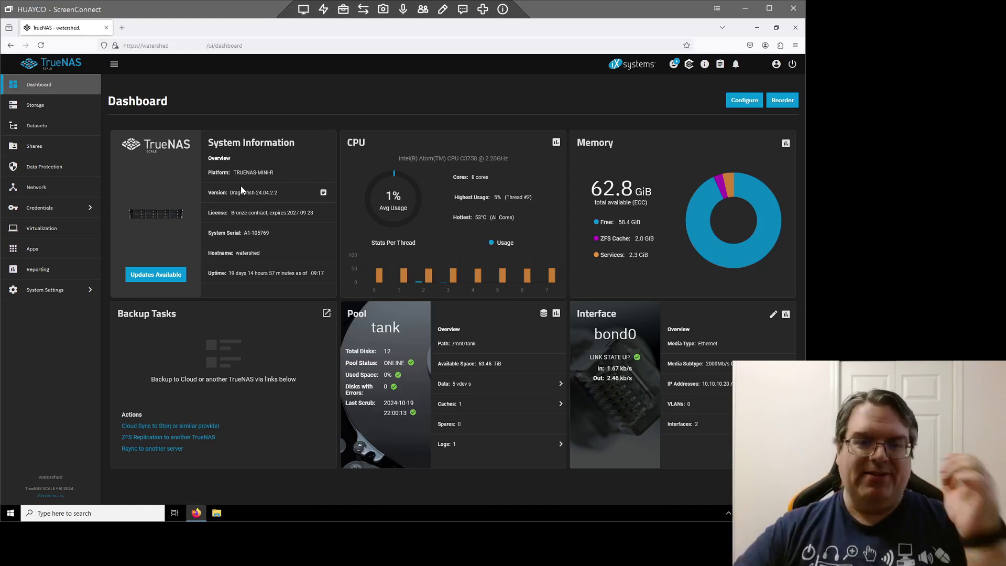
Start a new dataset under tank named Projects
{"action": "left_click", "coordinate": [35, 127]}
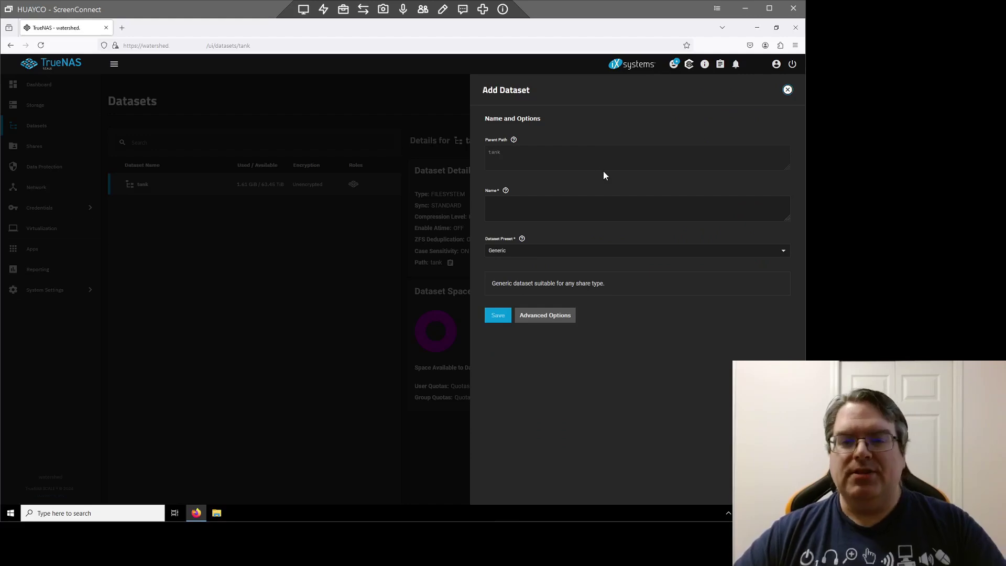
{"action": "left_click", "coordinate": [593, 208]}
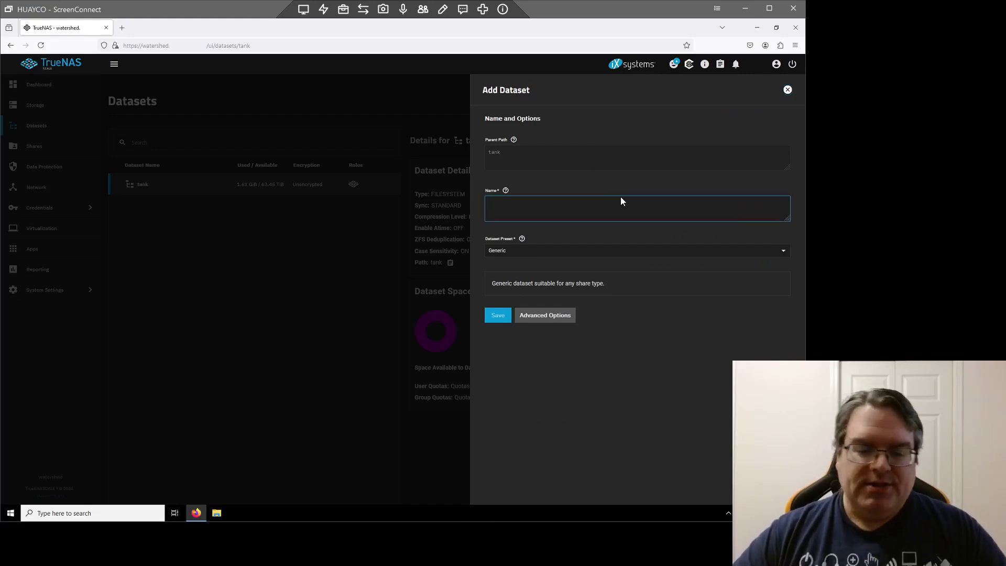
{"action": "type", "text": "Projects"}
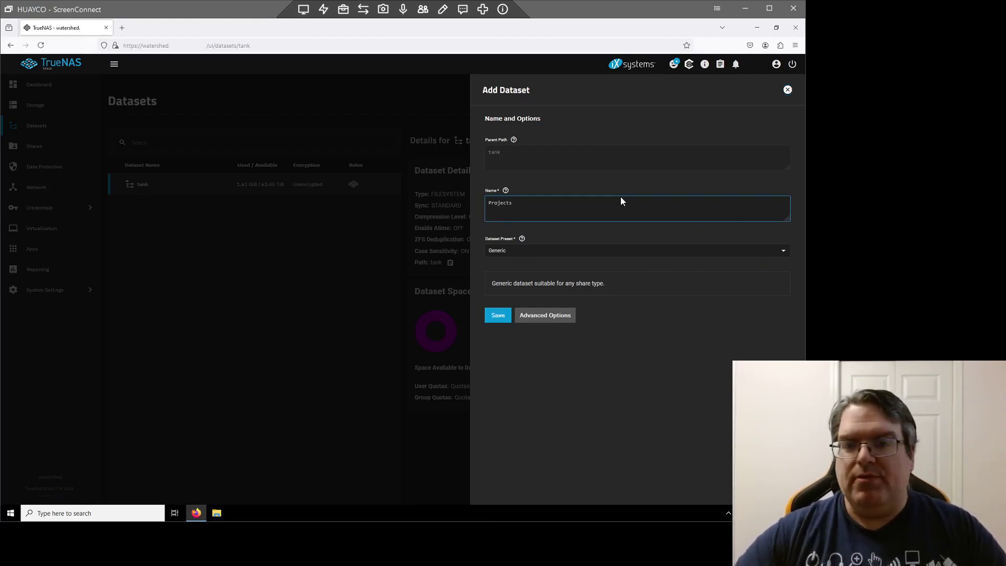
Set the dataset preset to SMB, leaving Create SMB Share unchecked
{"action": "left_click", "coordinate": [593, 253]}
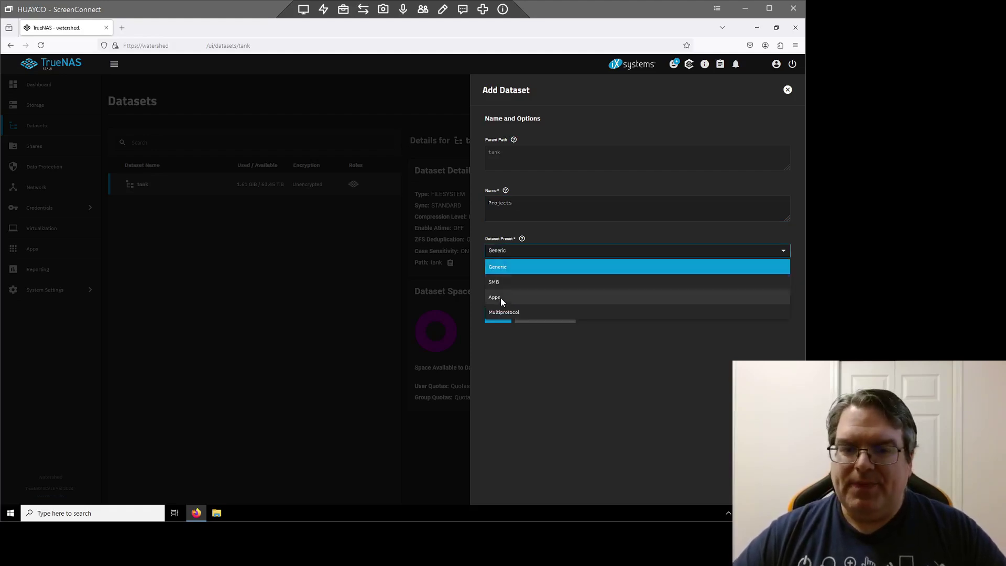
{"action": "left_click", "coordinate": [511, 311]}
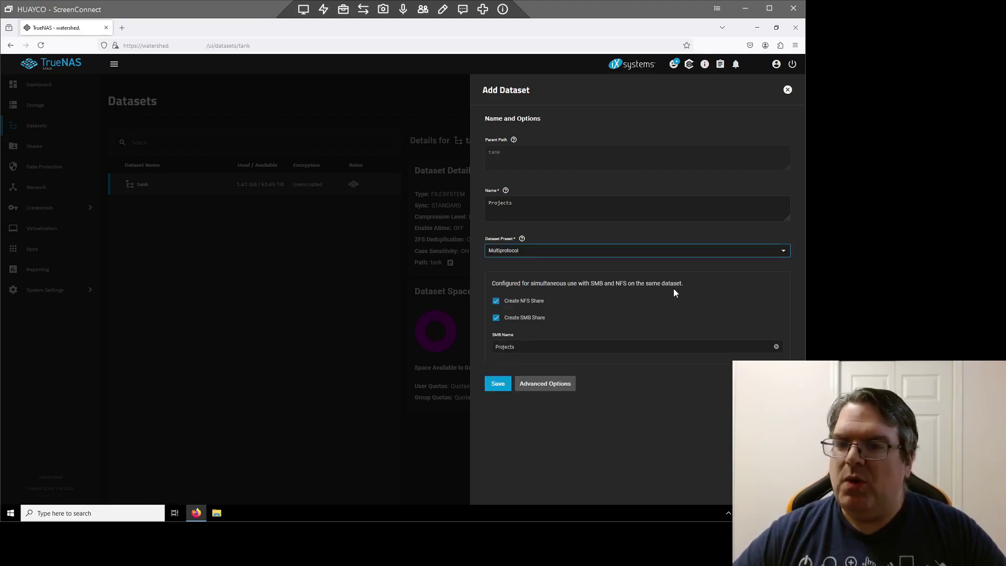
{"action": "left_click", "coordinate": [574, 251]}
{"action": "left_click", "coordinate": [521, 297]}
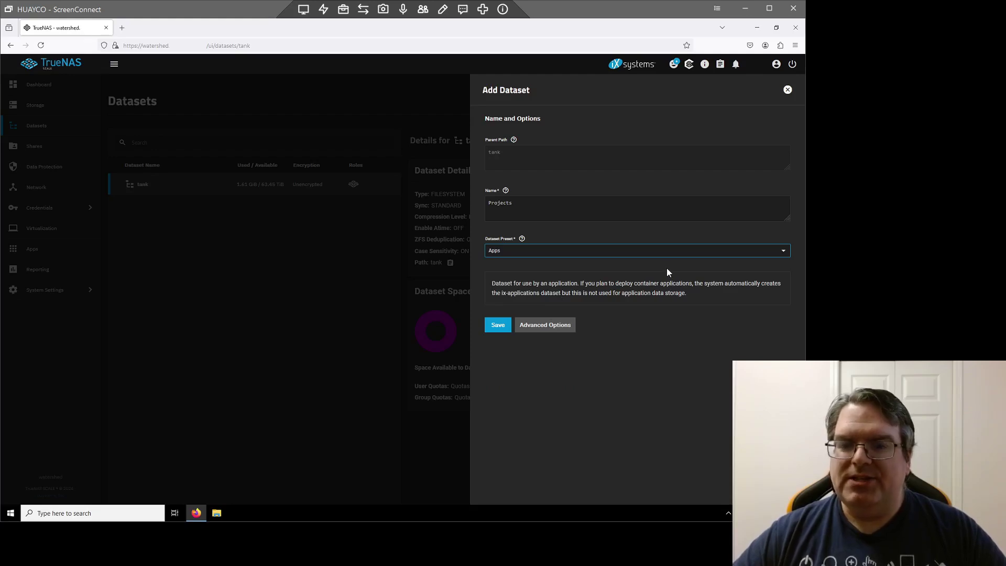
{"action": "left_click", "coordinate": [655, 253]}
{"action": "left_click", "coordinate": [529, 268]}
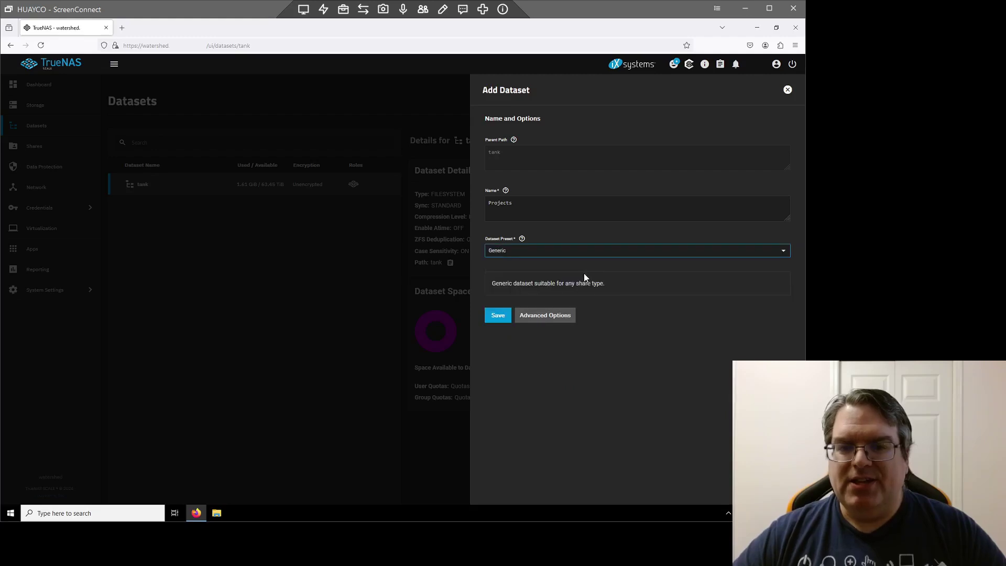
{"action": "left_click", "coordinate": [591, 252]}
{"action": "left_click", "coordinate": [511, 283]}
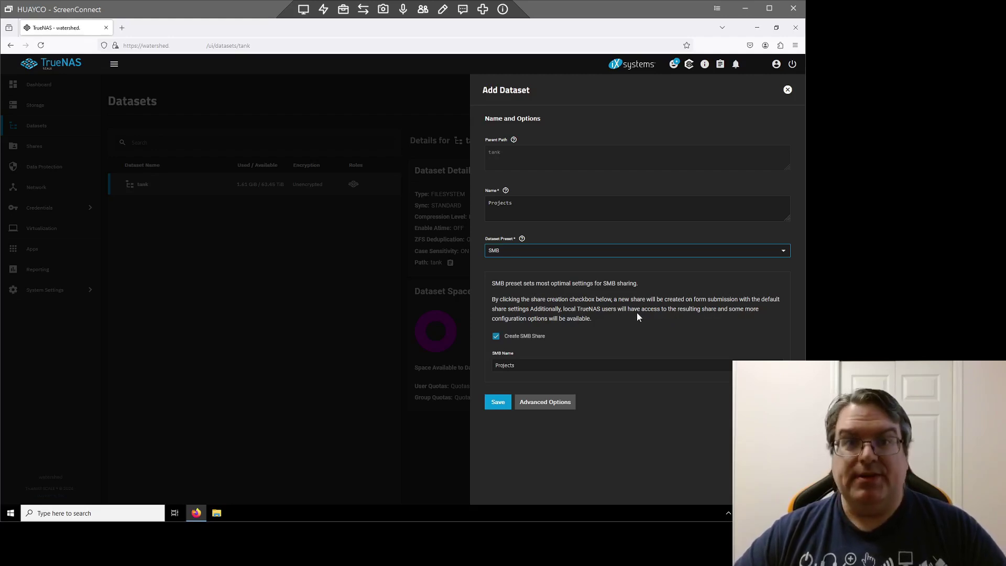
{"action": "left_click", "coordinate": [497, 337]}
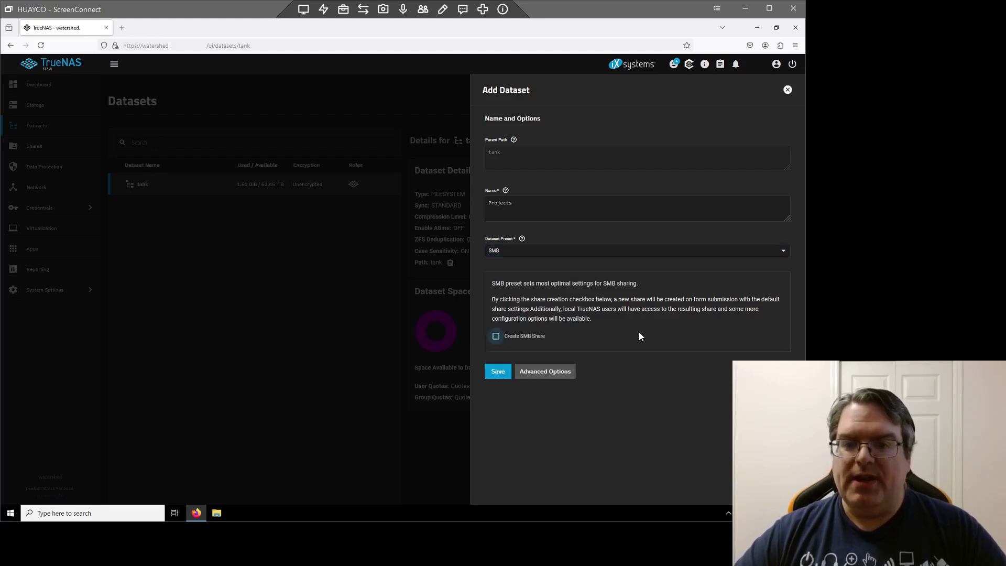
Review the dataset's advanced options, such as Copies 1 and Record Size 128 KiB, including the Snapdev help
{"action": "left_click", "coordinate": [566, 370]}
{"action": "scroll", "coordinate": [631, 319], "scroll_direction": "down", "scroll_amount": 5}
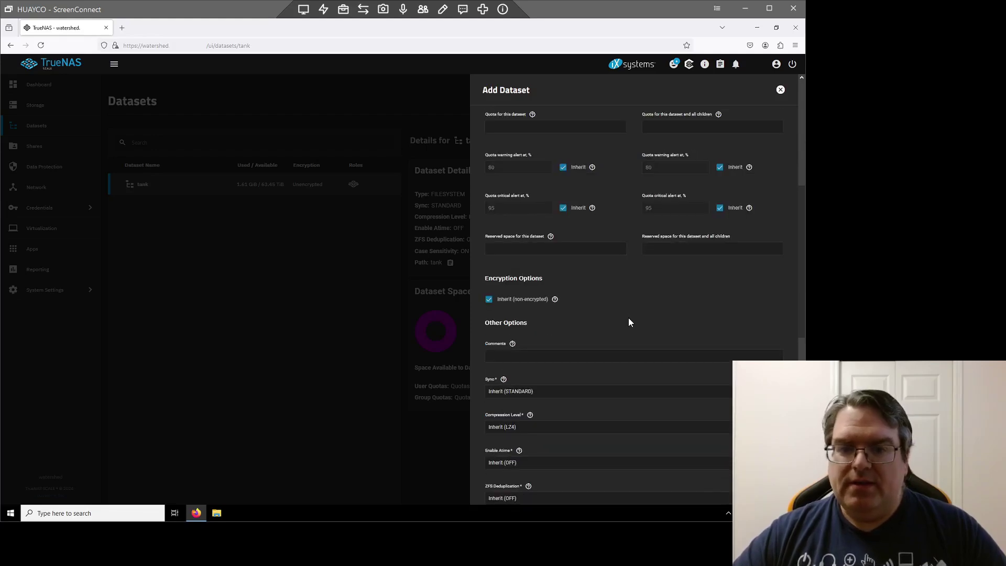
{"action": "scroll", "coordinate": [629, 320], "scroll_direction": "down", "scroll_amount": 3}
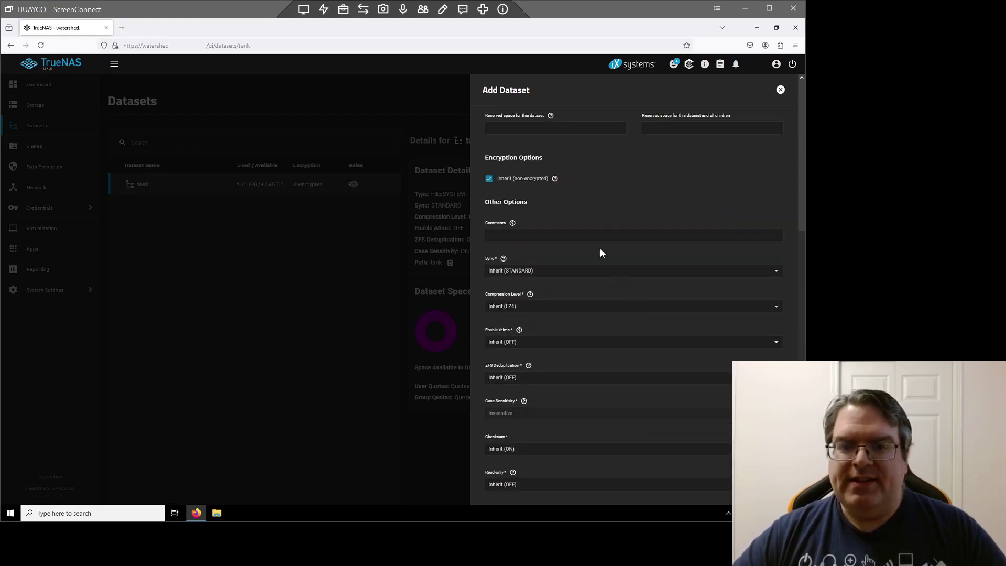
{"action": "scroll", "coordinate": [597, 279], "scroll_direction": "down", "scroll_amount": 2}
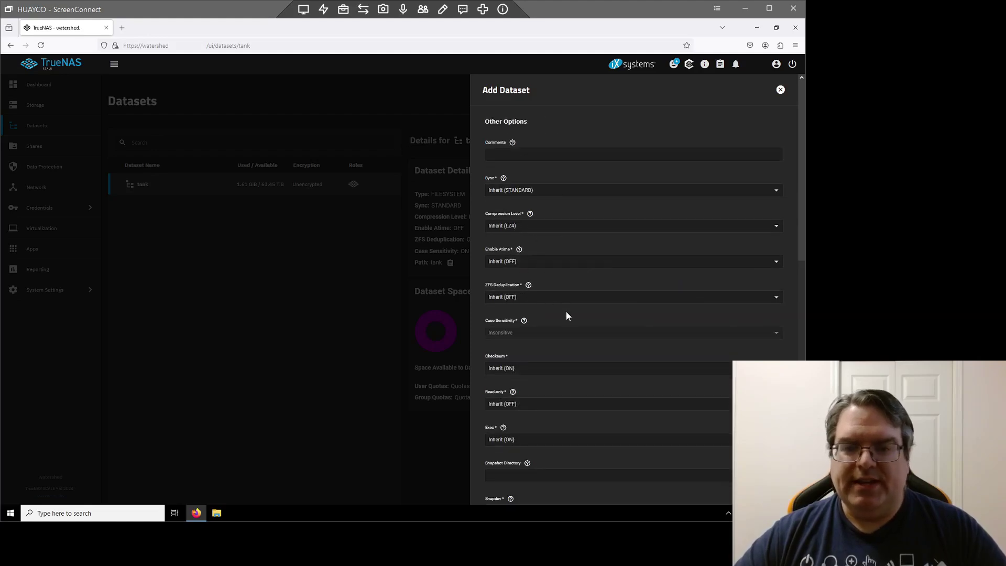
{"action": "scroll", "coordinate": [566, 313], "scroll_direction": "down", "scroll_amount": 2}
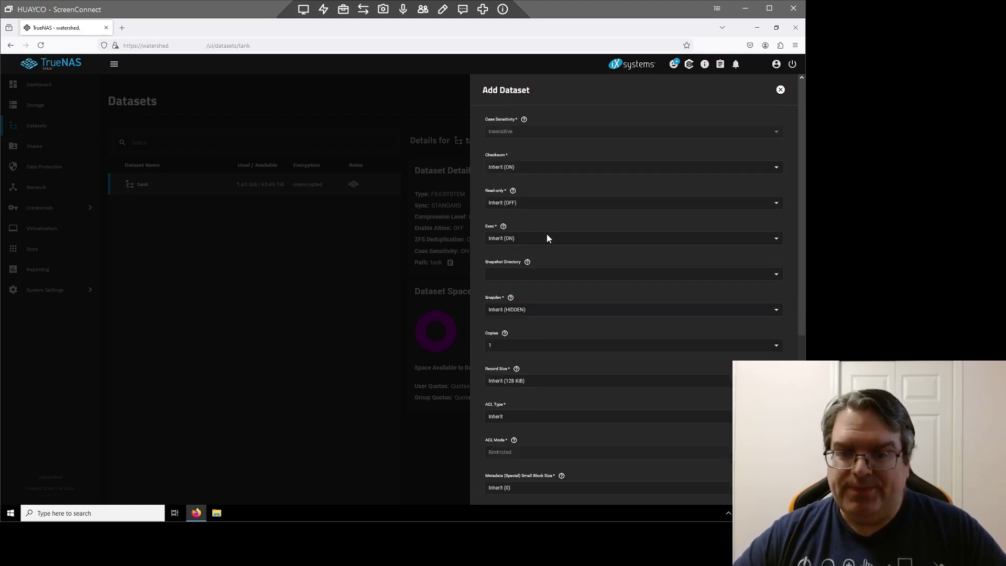
{"action": "scroll", "coordinate": [547, 239], "scroll_direction": "down", "scroll_amount": 1}
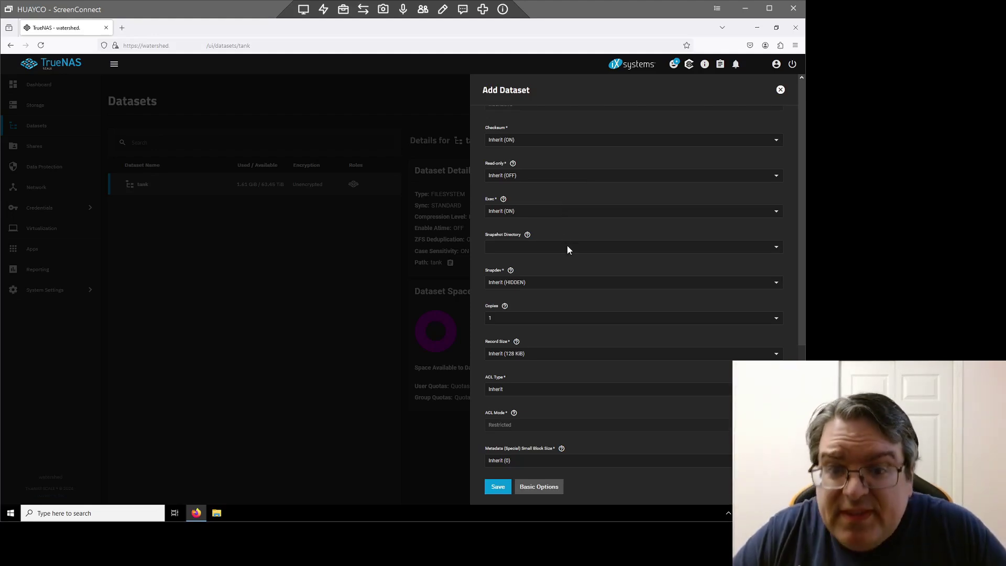
{"action": "scroll", "coordinate": [570, 246], "scroll_direction": "up", "scroll_amount": 2}
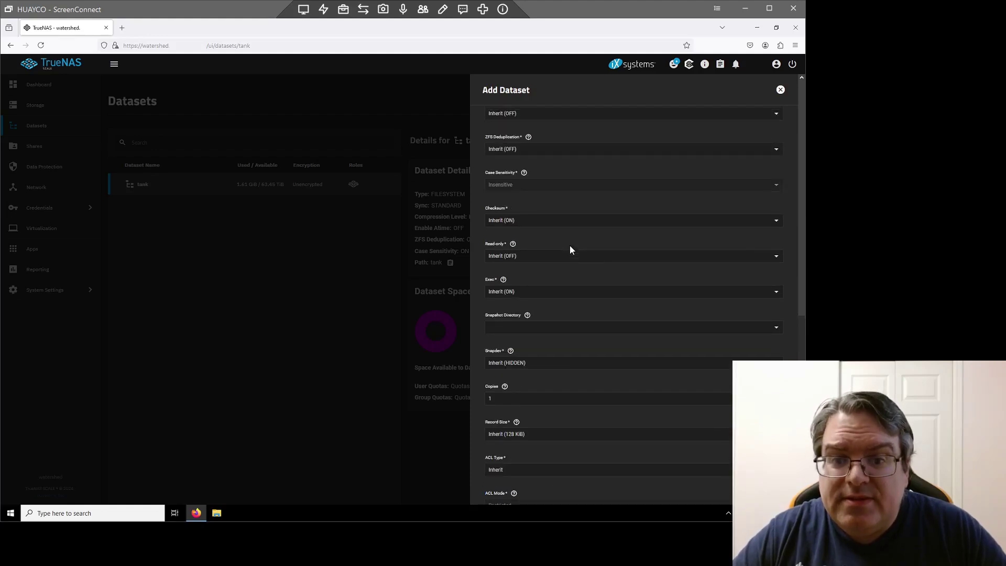
{"action": "scroll", "coordinate": [570, 245], "scroll_direction": "down", "scroll_amount": 2}
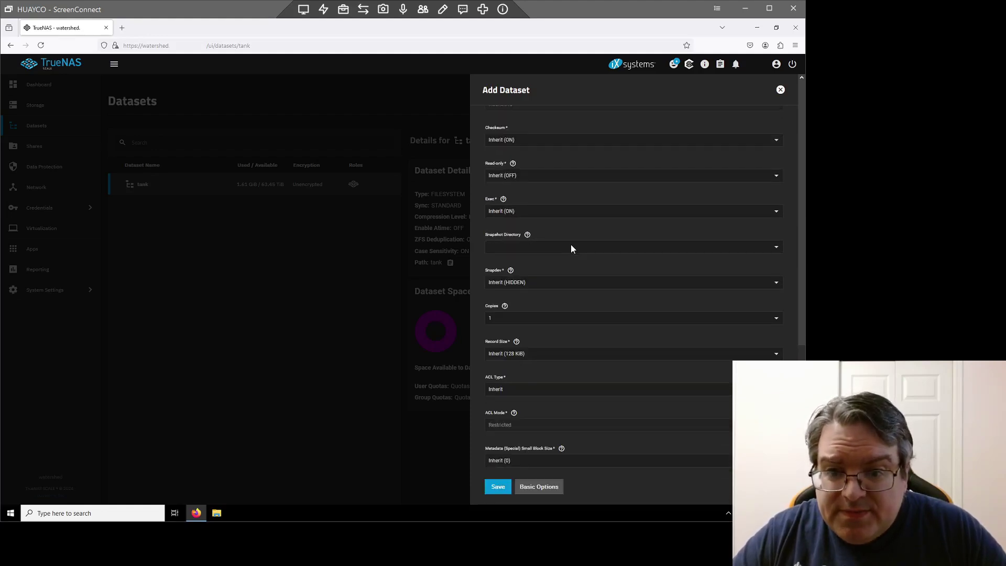
{"action": "left_click", "coordinate": [511, 271]}
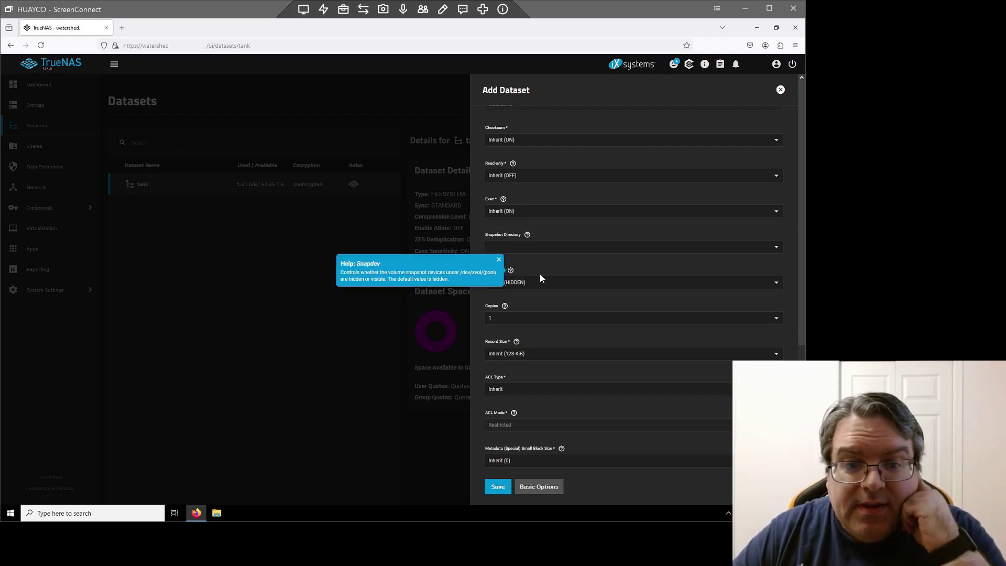
{"action": "left_click", "coordinate": [499, 257]}
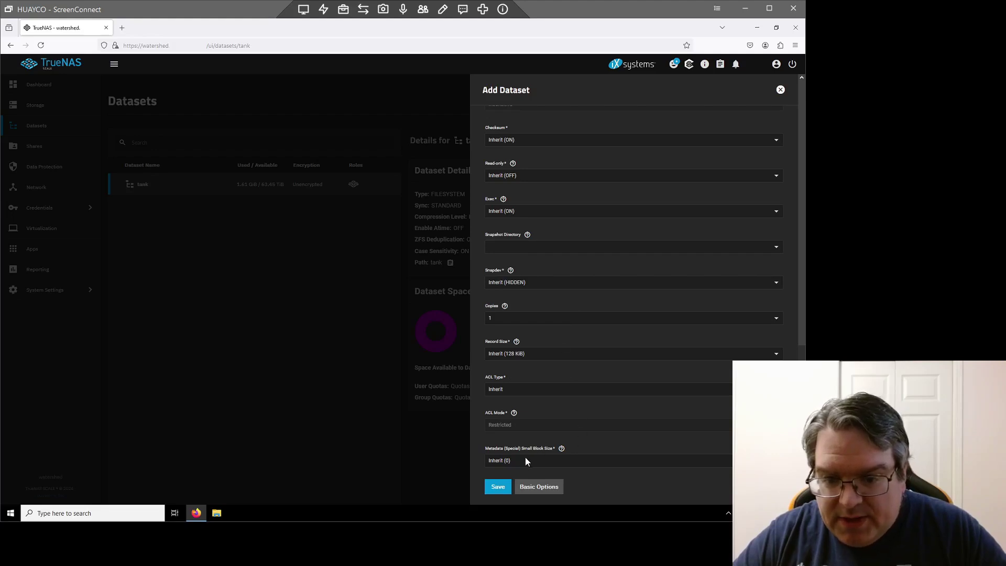
Return to basic options and save the Projects dataset under tank
{"action": "left_click", "coordinate": [542, 489]}
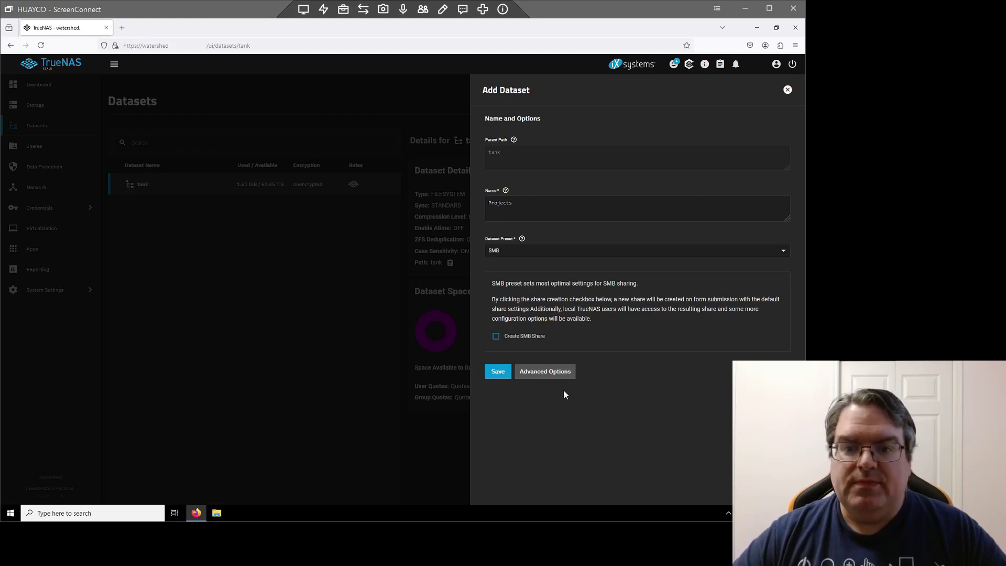
{"action": "left_click", "coordinate": [499, 374]}
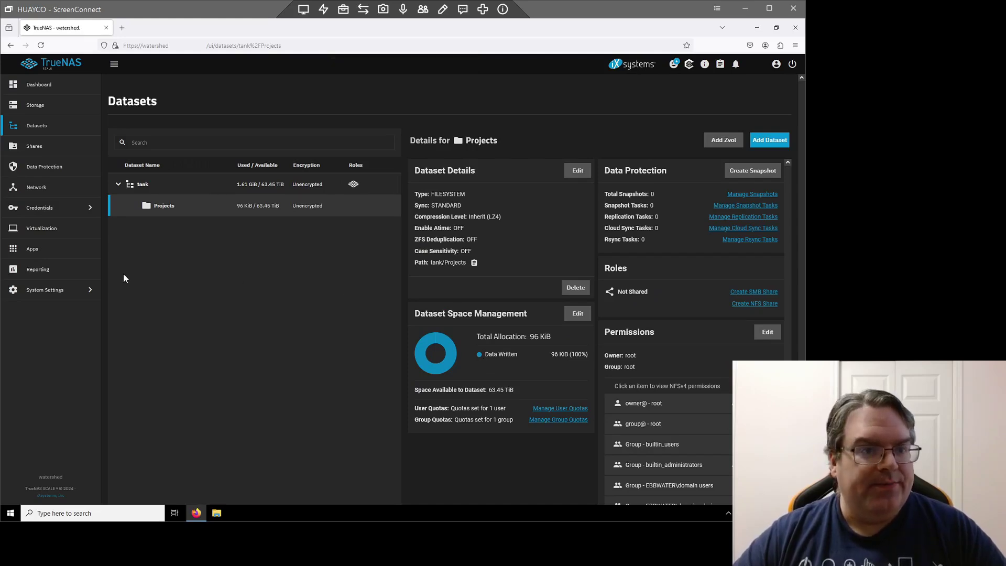
Start a new Windows (SMB) share with path /mnt/tank/Projects
{"action": "left_click", "coordinate": [32, 146]}
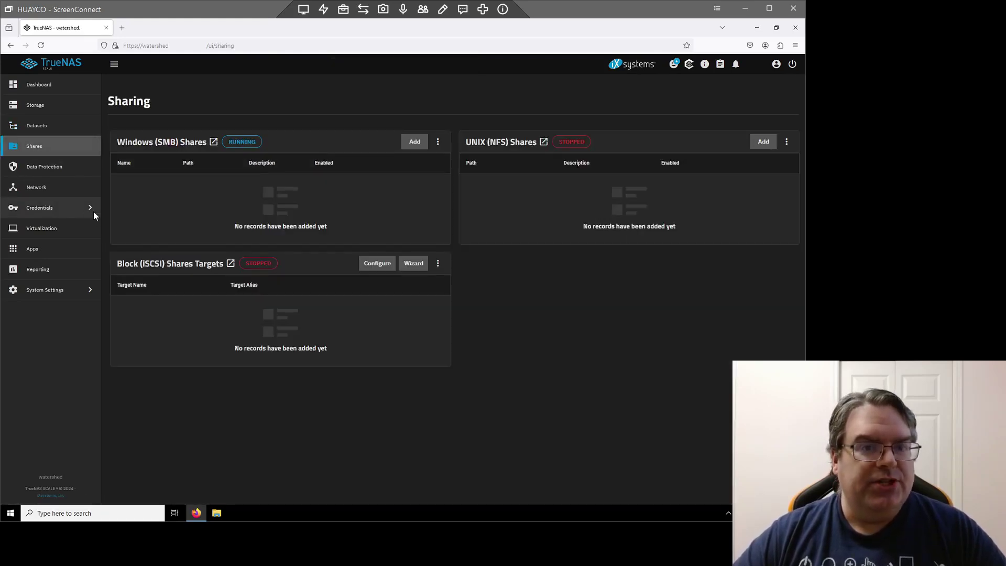
{"action": "left_click", "coordinate": [411, 143]}
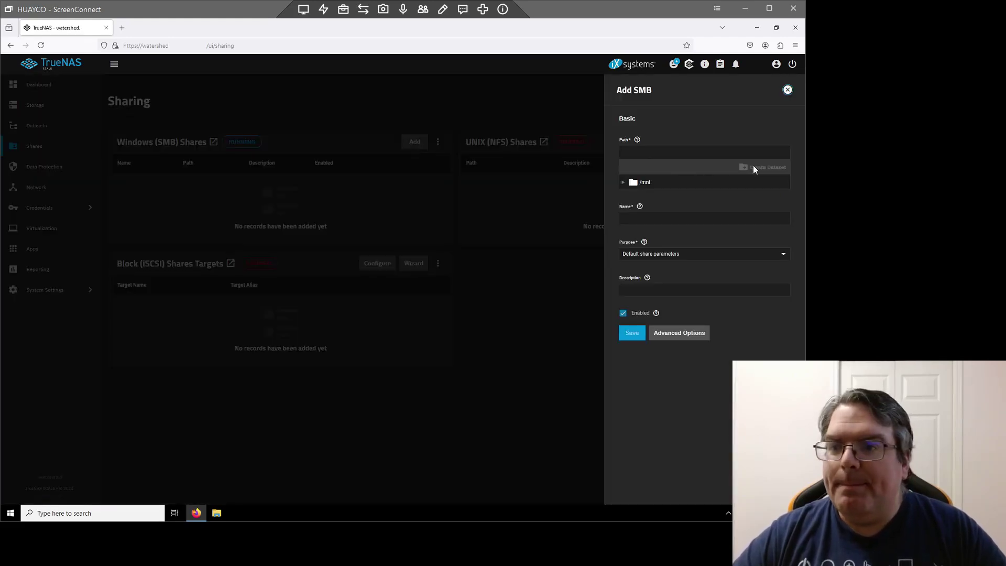
{"action": "left_click", "coordinate": [670, 153]}
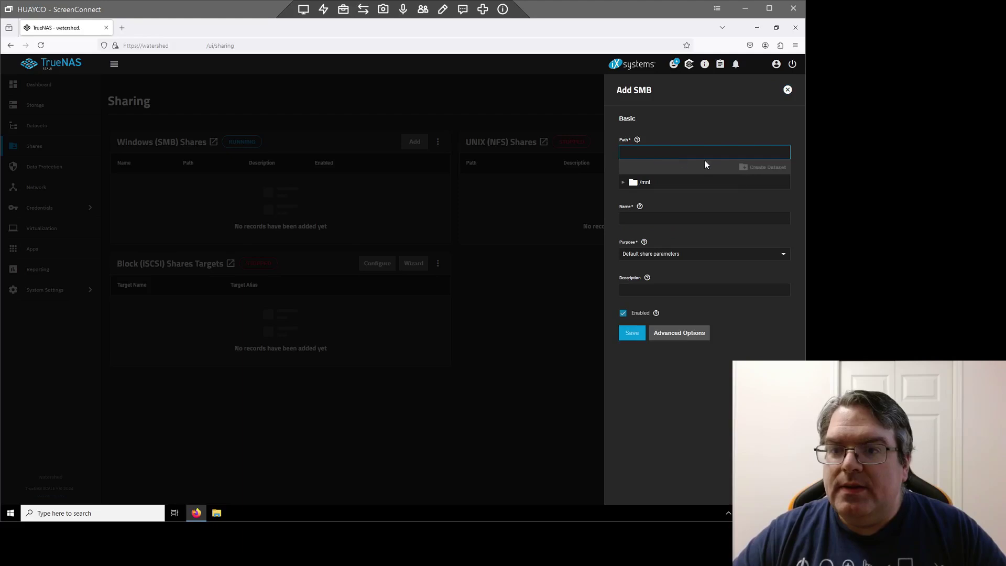
{"action": "left_click", "coordinate": [623, 182]}
{"action": "left_click", "coordinate": [632, 195]}
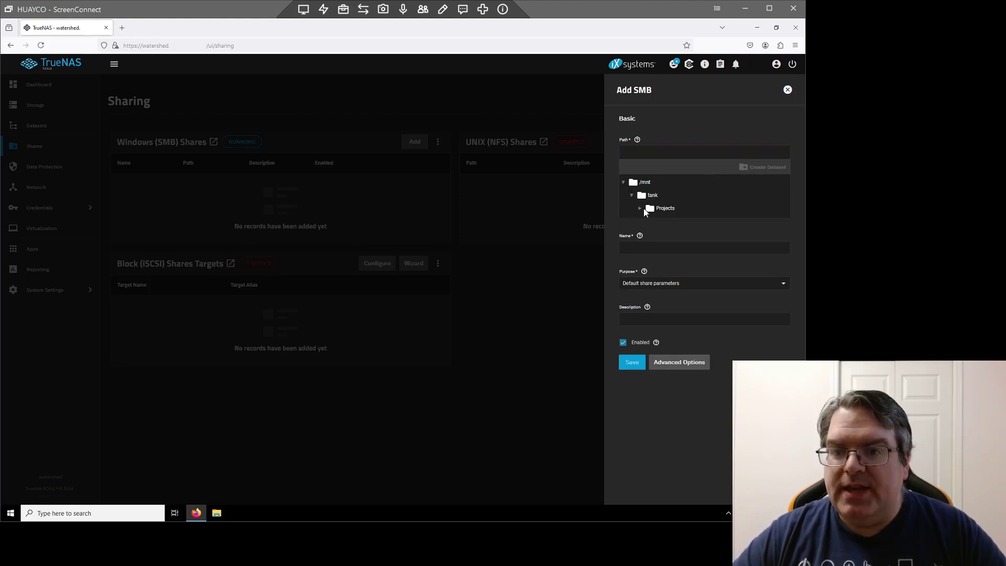
{"action": "left_click", "coordinate": [650, 208]}
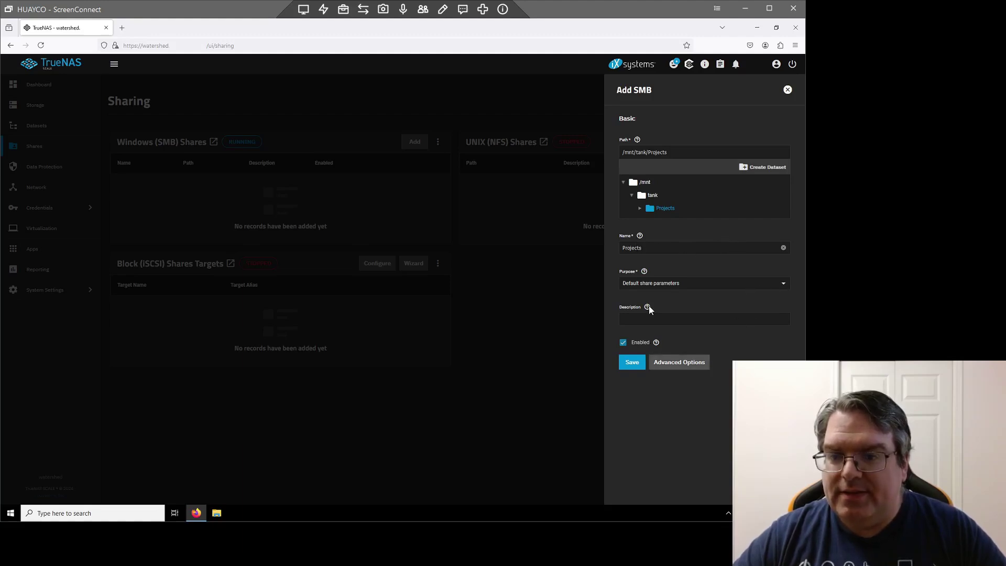
Expand and look through the SMB share's advanced settings
{"action": "left_click", "coordinate": [687, 364]}
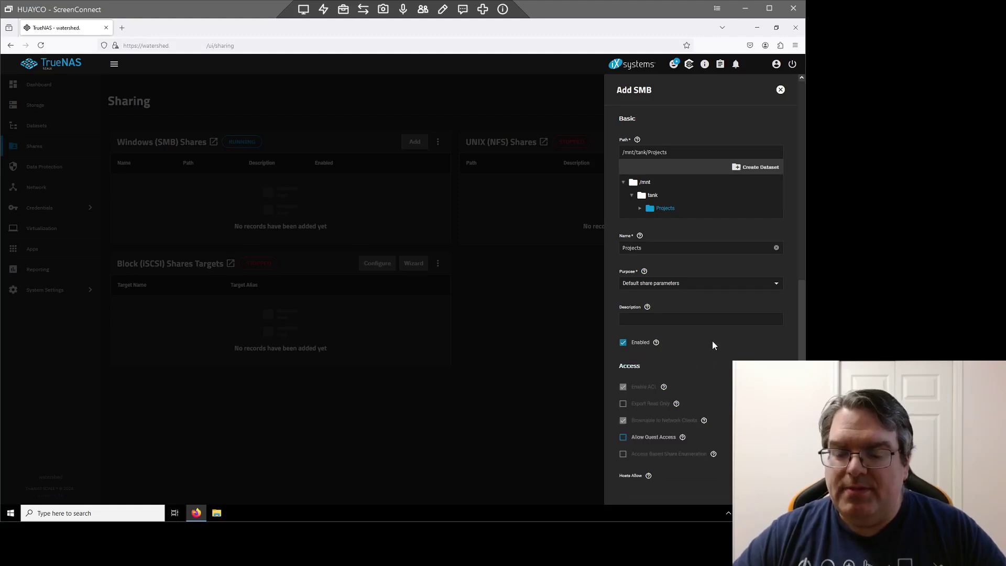
{"action": "scroll", "coordinate": [713, 342], "scroll_direction": "down", "scroll_amount": 3}
{"action": "scroll", "coordinate": [733, 314], "scroll_direction": "down", "scroll_amount": 2}
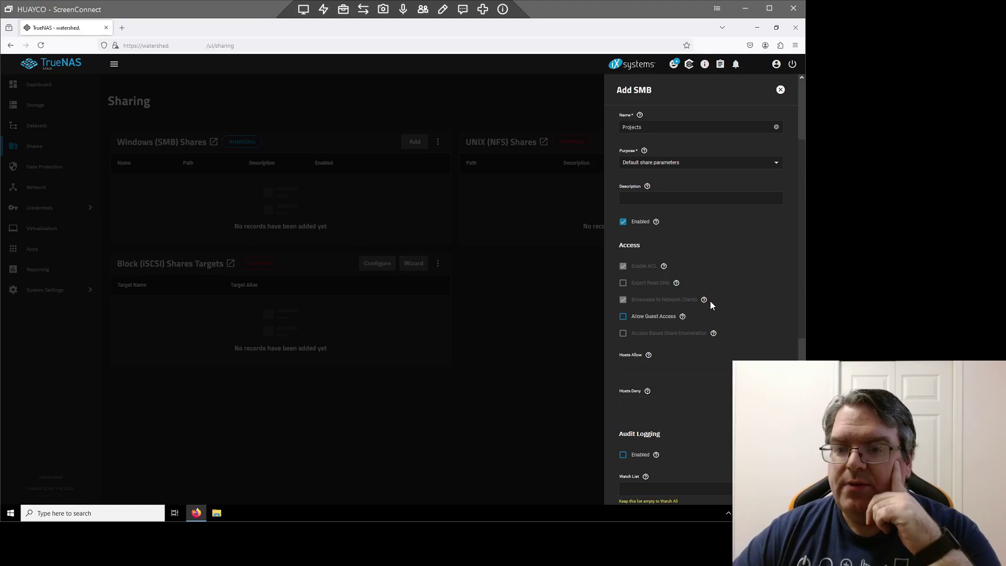
{"action": "scroll", "coordinate": [696, 298], "scroll_direction": "down", "scroll_amount": 2}
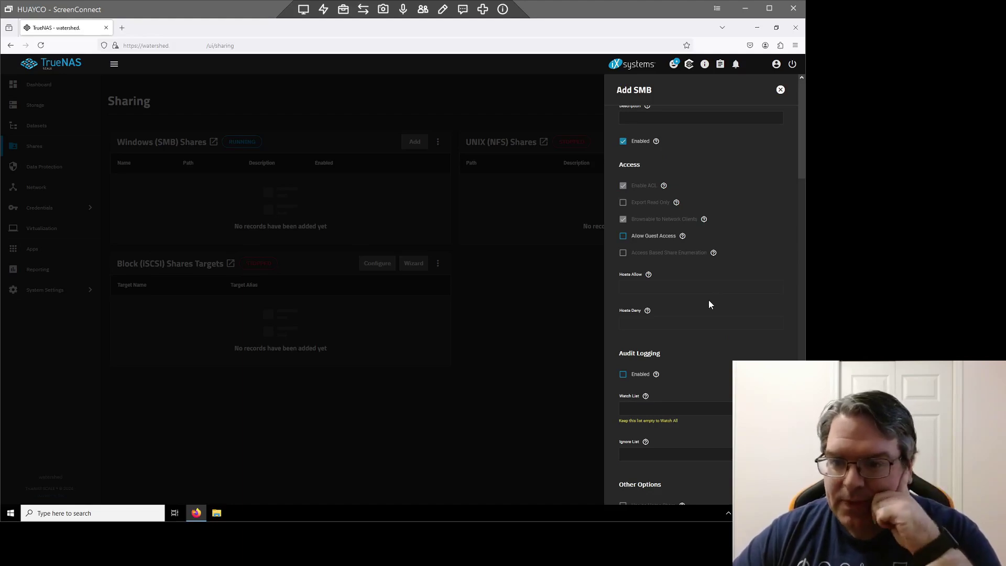
{"action": "scroll", "coordinate": [708, 305], "scroll_direction": "down", "scroll_amount": 3}
{"action": "scroll", "coordinate": [708, 305], "scroll_direction": "down", "scroll_amount": 3}
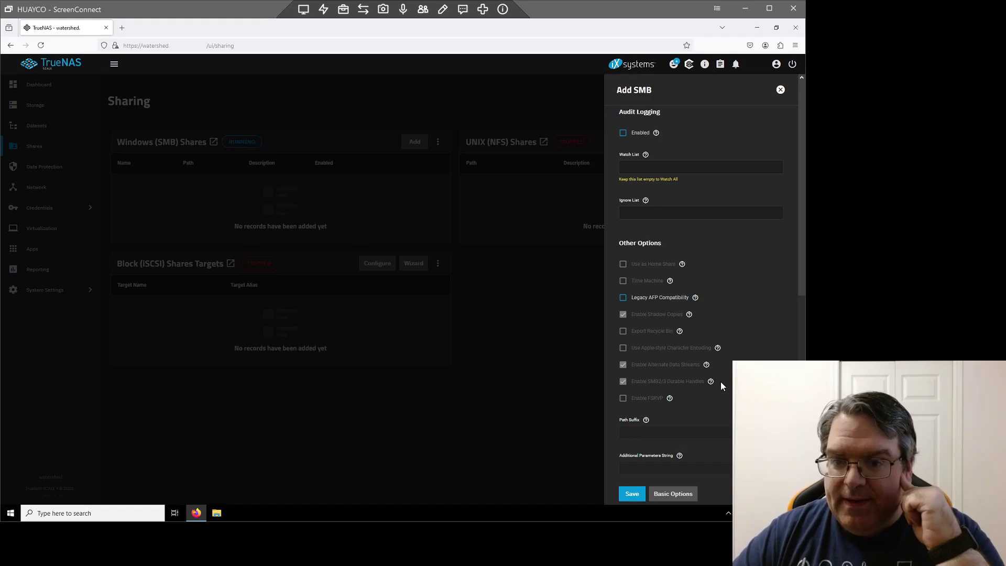
{"action": "scroll", "coordinate": [721, 384], "scroll_direction": "up", "scroll_amount": 3}
{"action": "scroll", "coordinate": [721, 384], "scroll_direction": "up", "scroll_amount": 2}
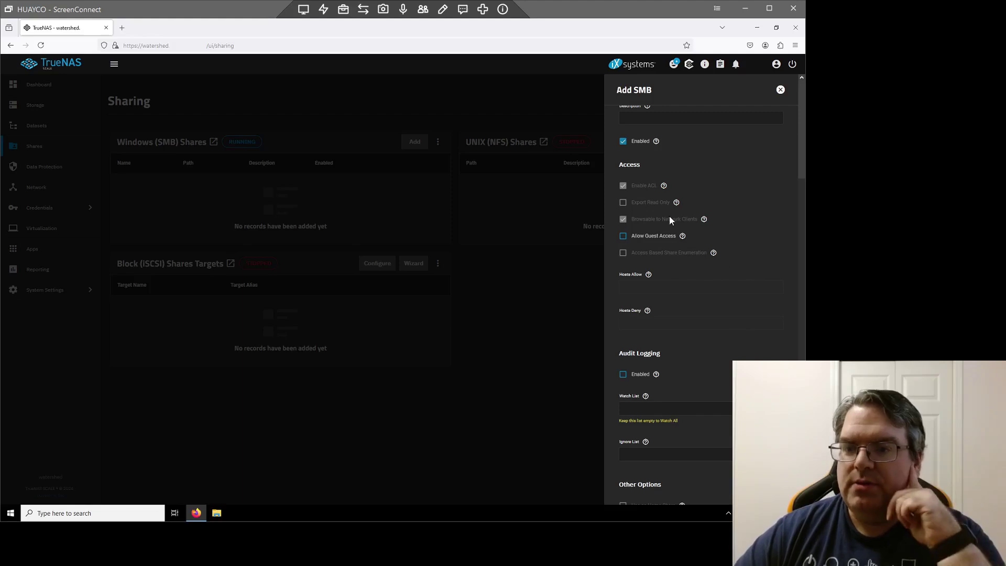
{"action": "scroll", "coordinate": [725, 275], "scroll_direction": "up", "scroll_amount": 1}
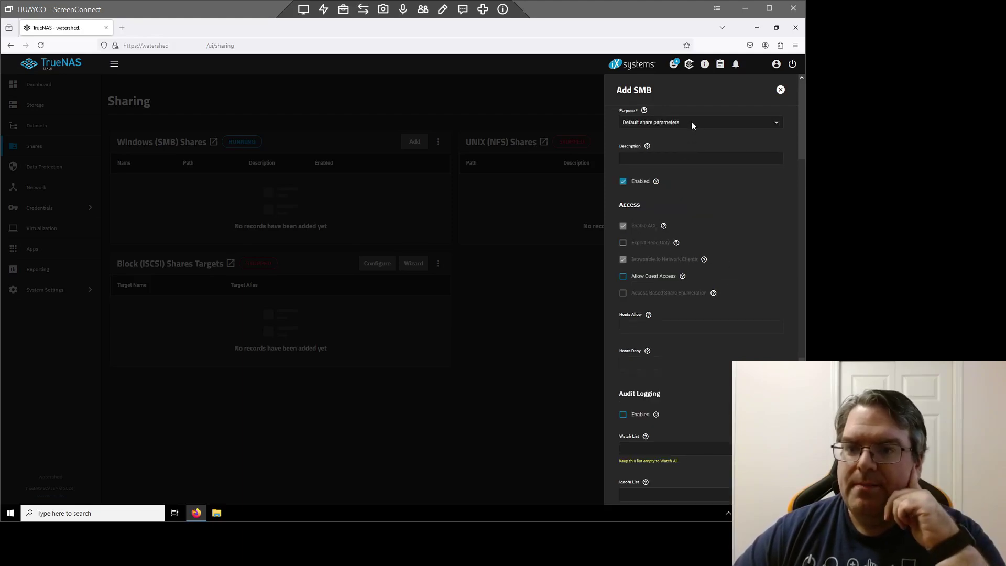
Set the share purpose to Default share parameters after trying Private SMB Datasets and Shares
{"action": "left_click", "coordinate": [691, 122]}
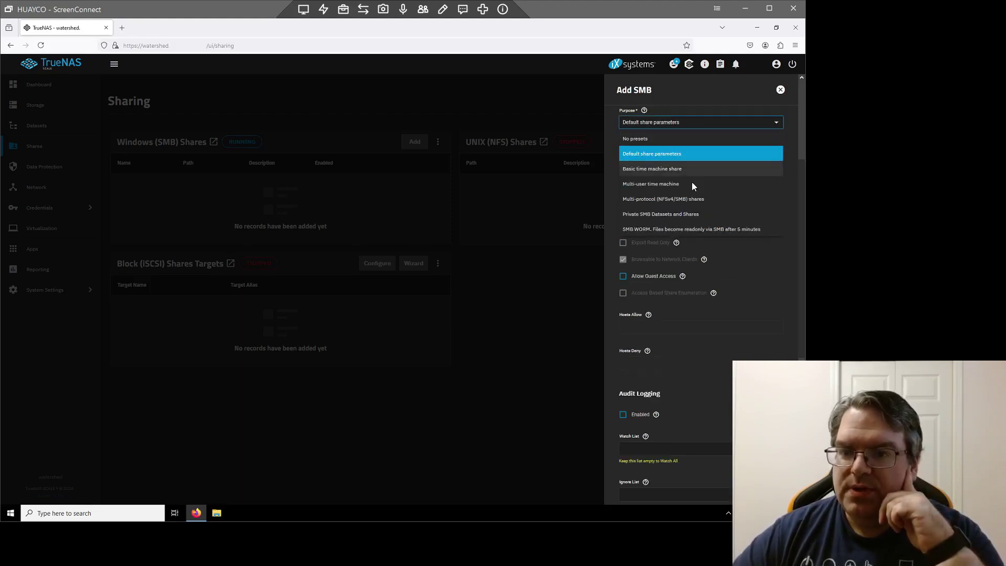
{"action": "left_click", "coordinate": [699, 214]}
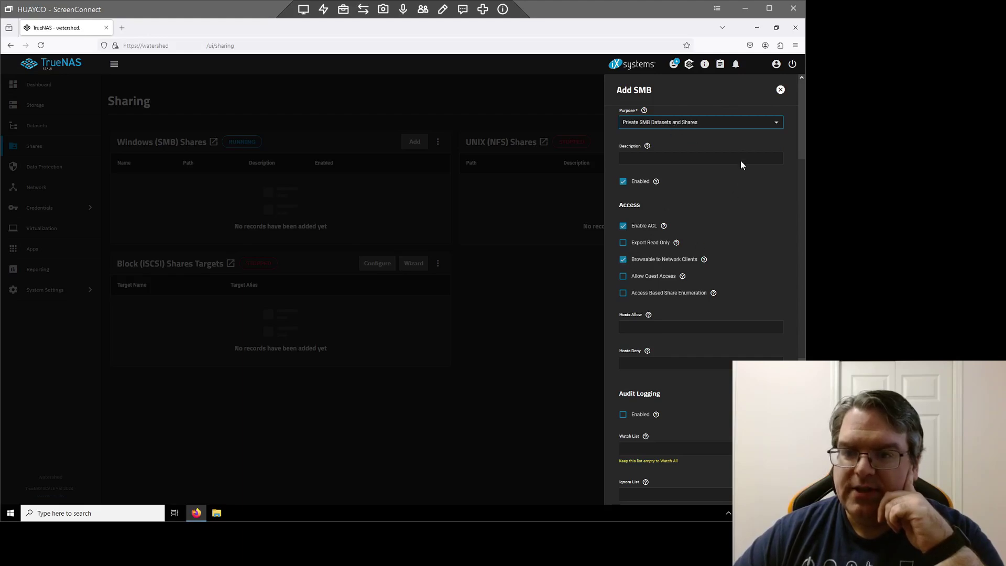
{"action": "left_click", "coordinate": [747, 123]}
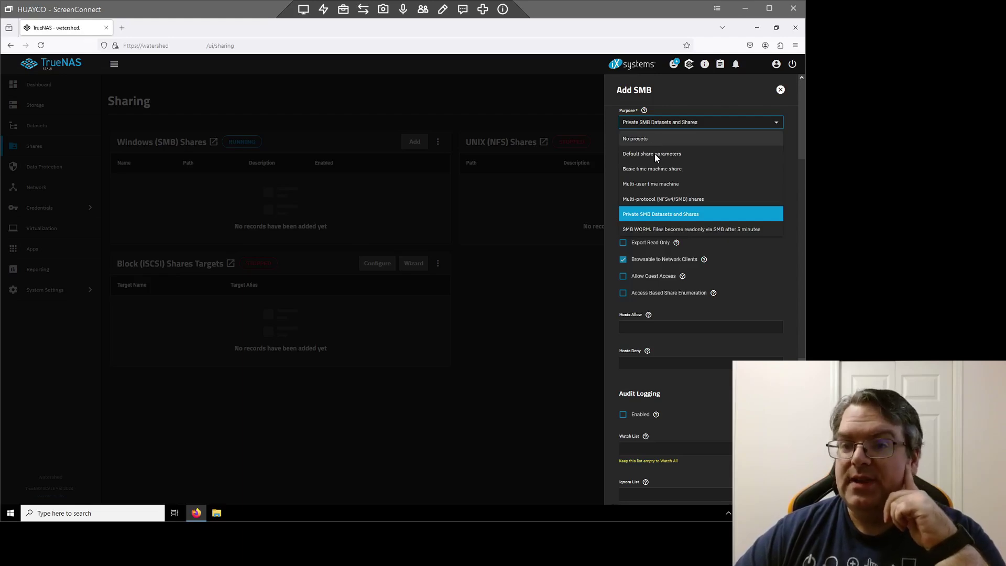
{"action": "left_click", "coordinate": [655, 153]}
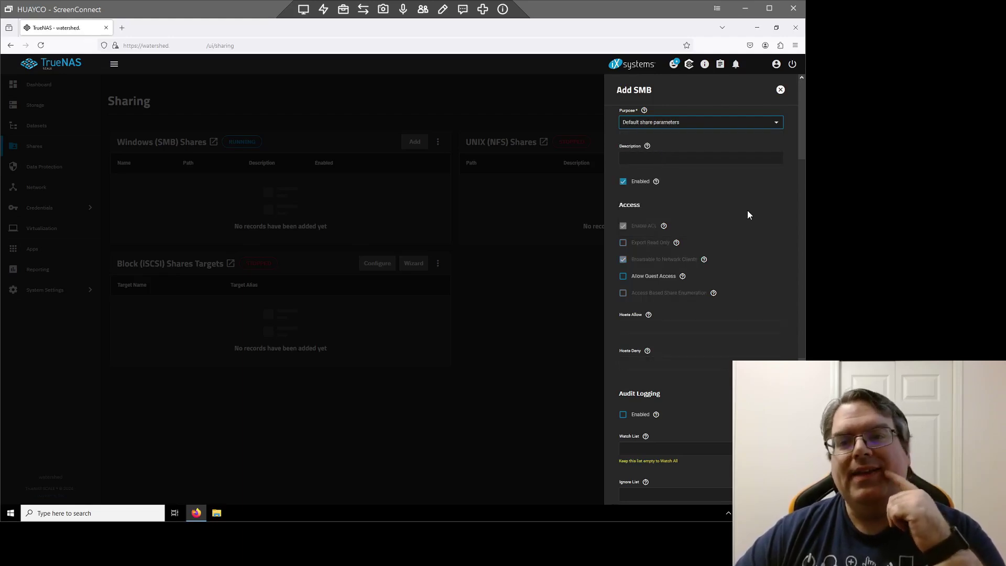
{"action": "scroll", "coordinate": [752, 220], "scroll_direction": "down", "scroll_amount": 5}
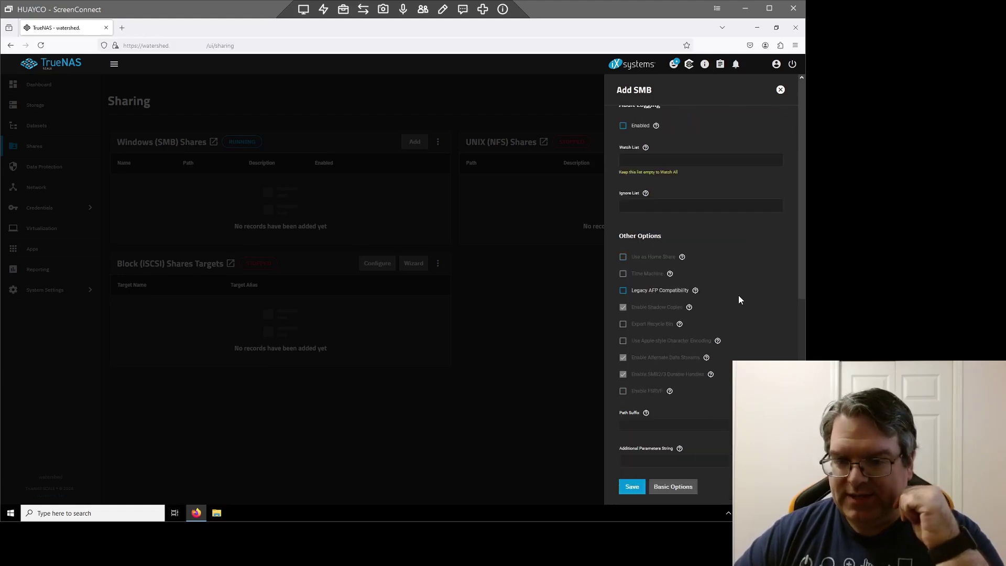
Save the Projects SMB share for /mnt/tank/Projects and restart the SMB service
{"action": "left_click", "coordinate": [673, 487]}
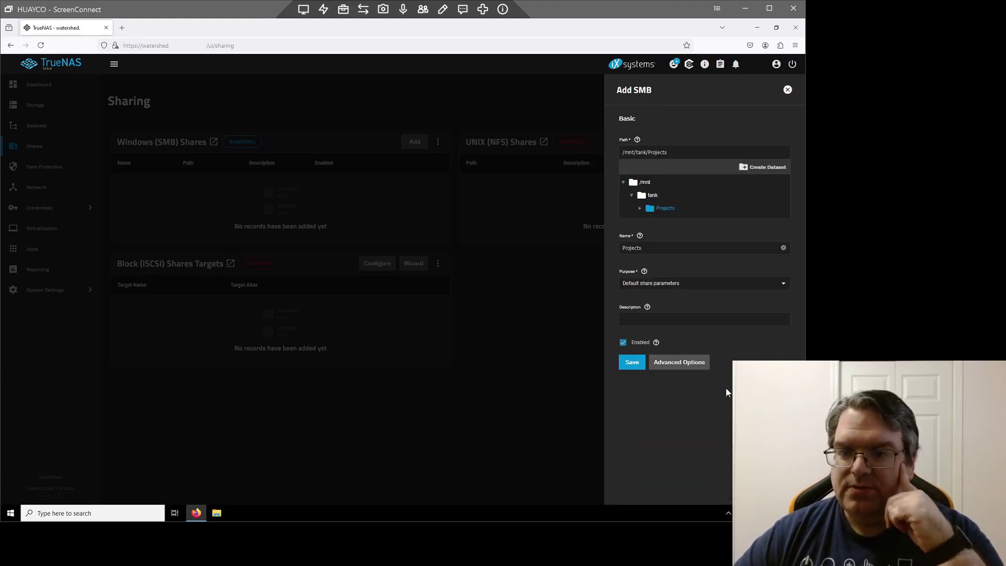
{"action": "left_click", "coordinate": [632, 365]}
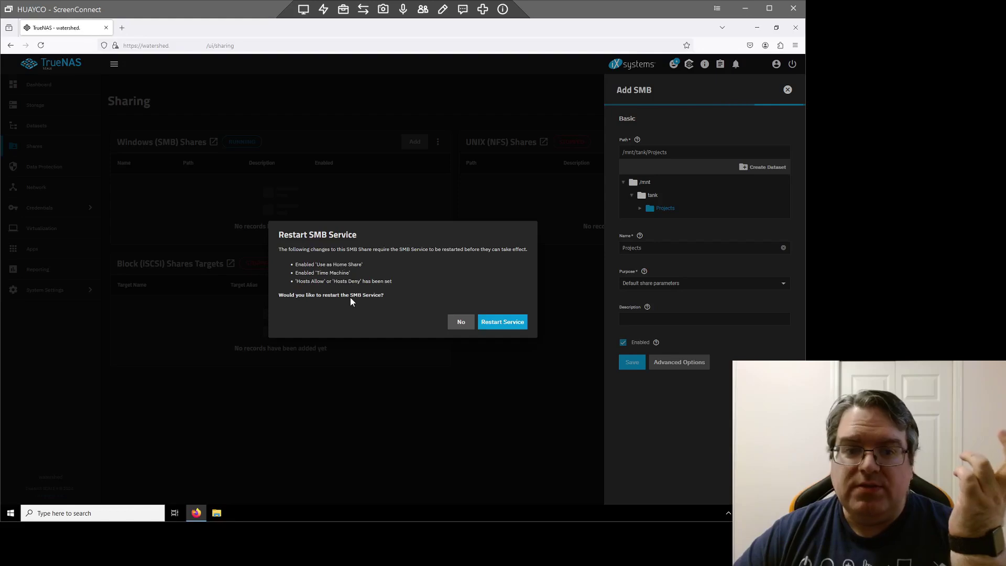
{"action": "left_click", "coordinate": [498, 322]}
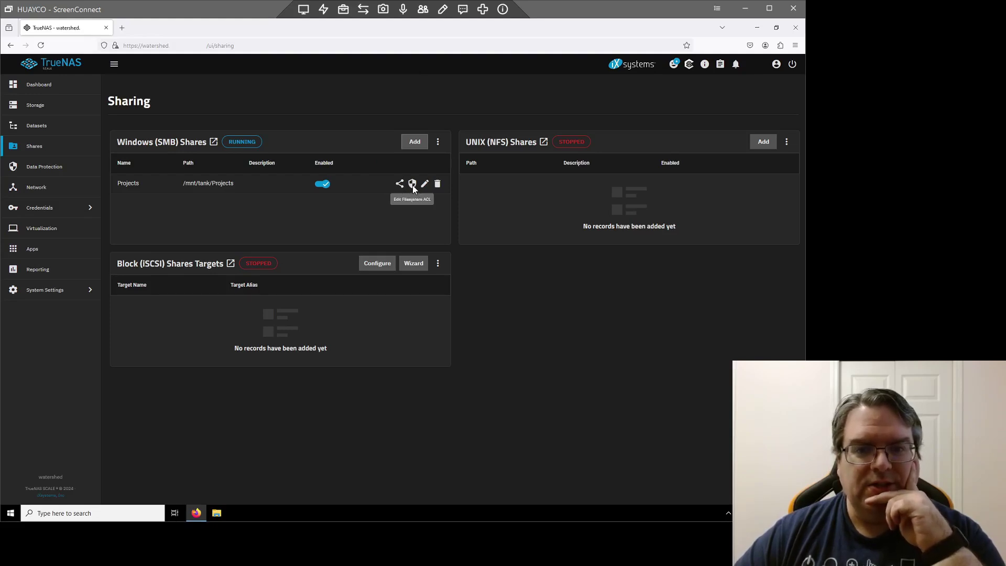
Open the /mnt/tank/Projects ACL editor and inspect the domain admins Full Control entry
{"action": "left_click", "coordinate": [412, 185]}
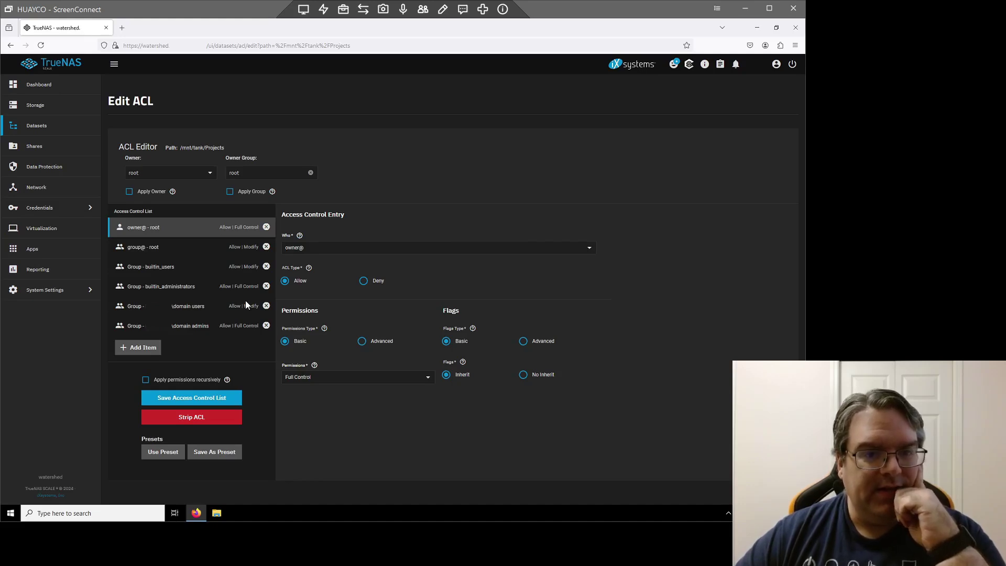
{"action": "left_click", "coordinate": [209, 327]}
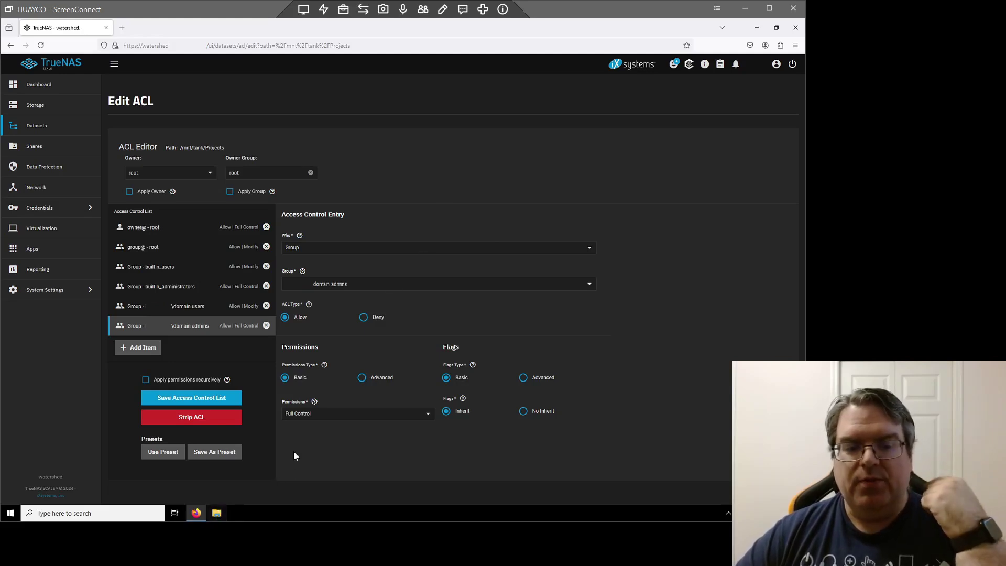
{"action": "key", "text": "super+e"}
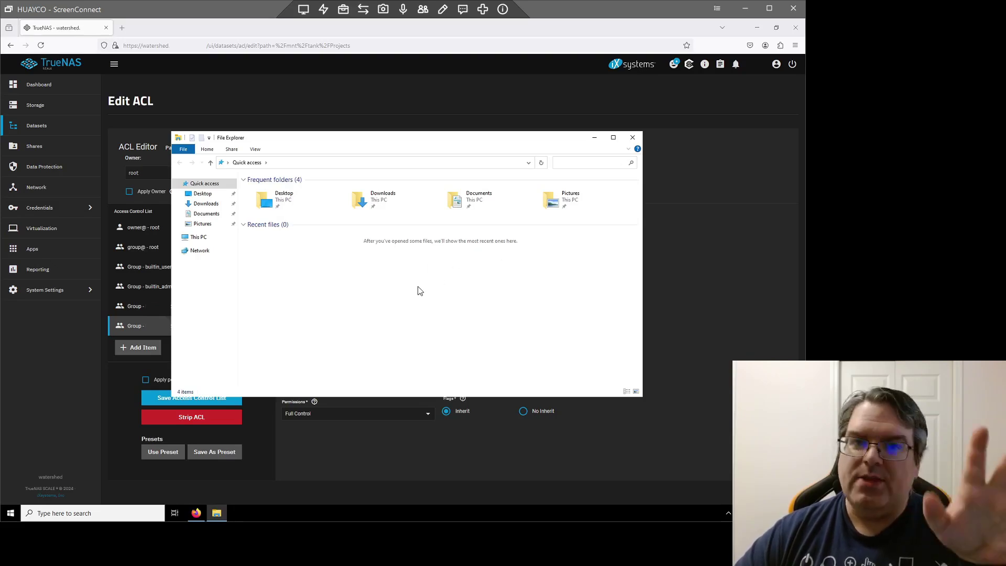
{"action": "left_click", "coordinate": [633, 138]}
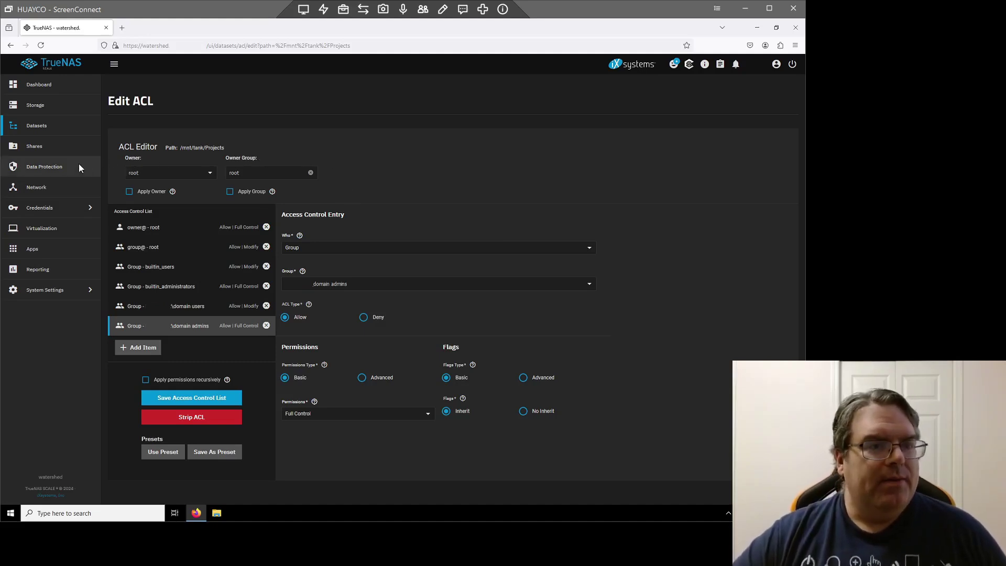
Start a new periodic snapshot task for the tank/Projects dataset
{"action": "left_click", "coordinate": [37, 166]}
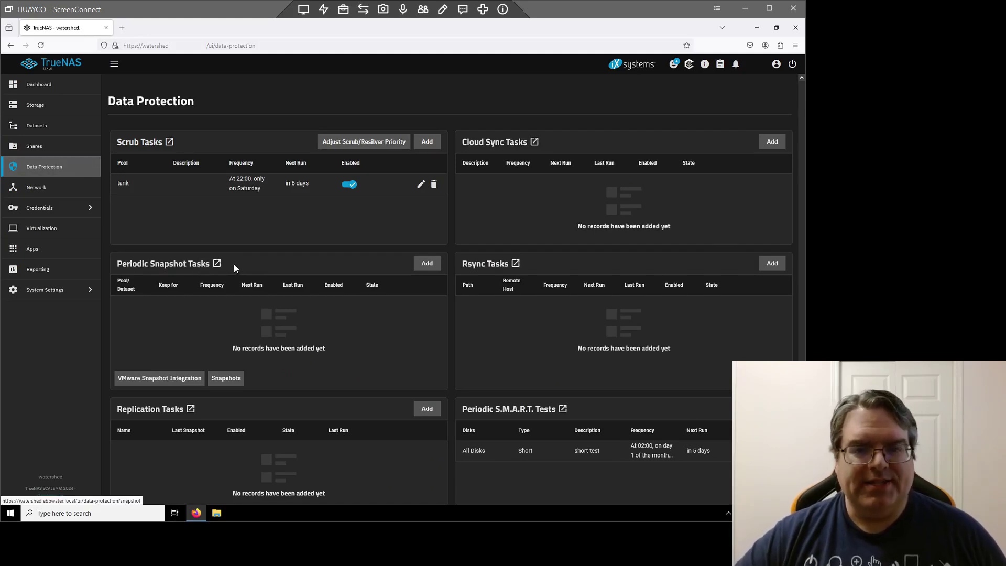
{"action": "left_click", "coordinate": [422, 264]}
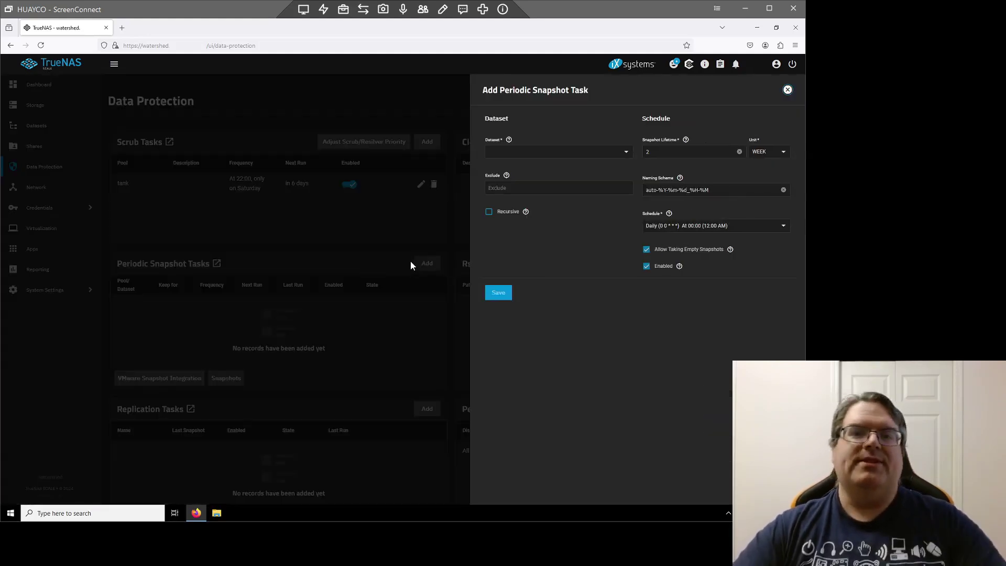
{"action": "left_click", "coordinate": [626, 152]}
{"action": "left_click", "coordinate": [511, 184]}
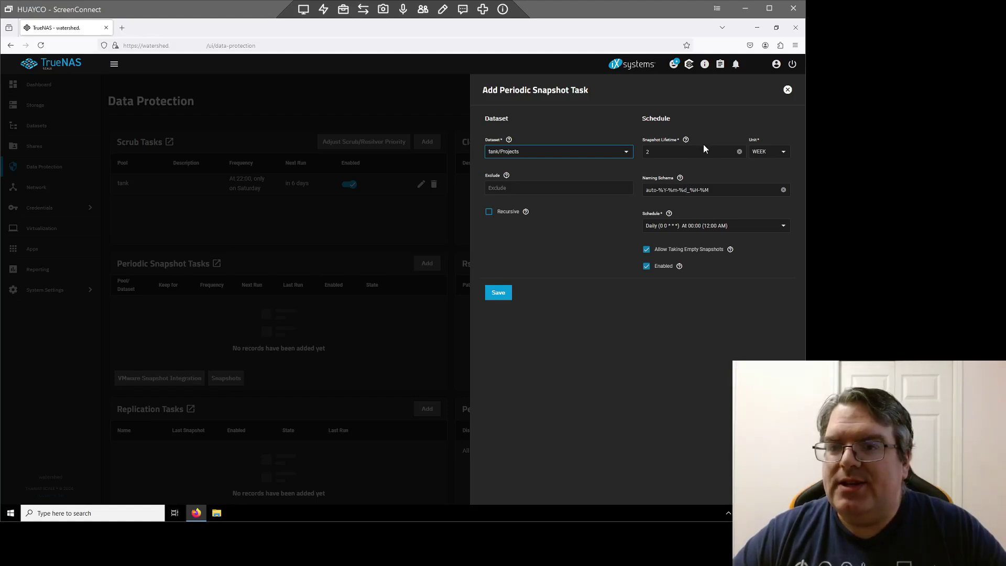
{"action": "left_click", "coordinate": [686, 140]}
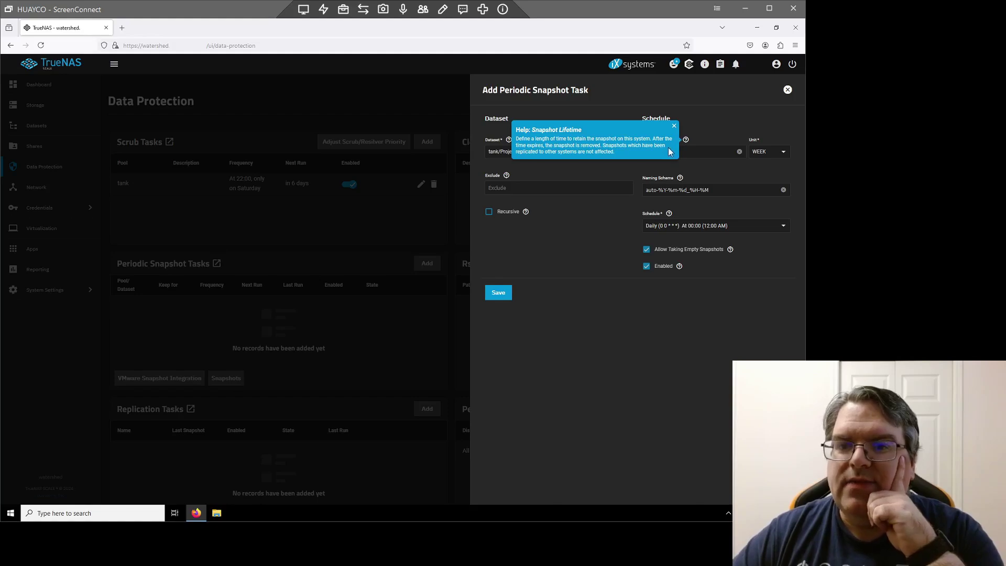
{"action": "left_click", "coordinate": [674, 127]}
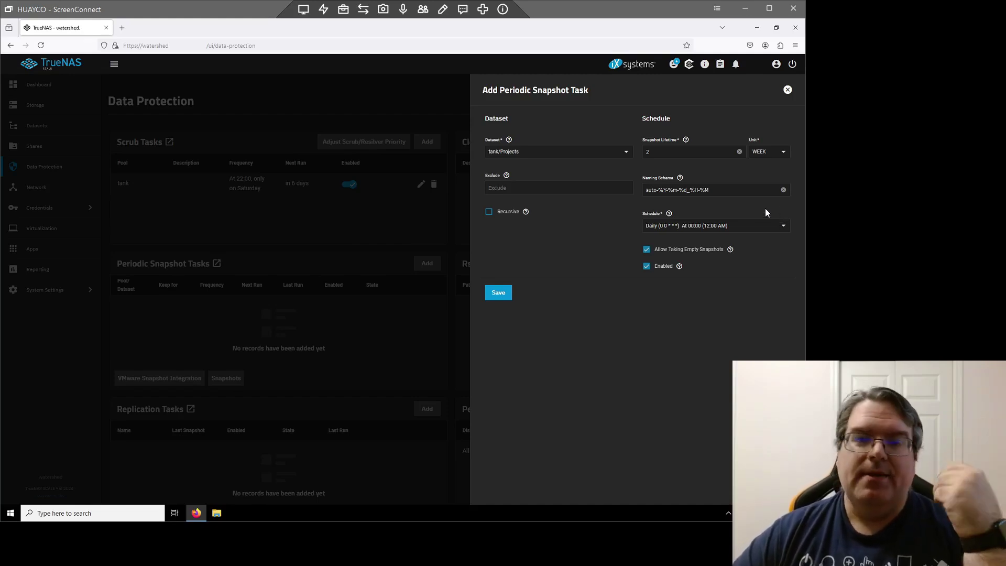
Set the snapshot lifetime to 3 DAY
{"action": "left_click", "coordinate": [708, 150]}
{"action": "key", "text": "BackSpace"}
{"action": "type", "text": "3"}
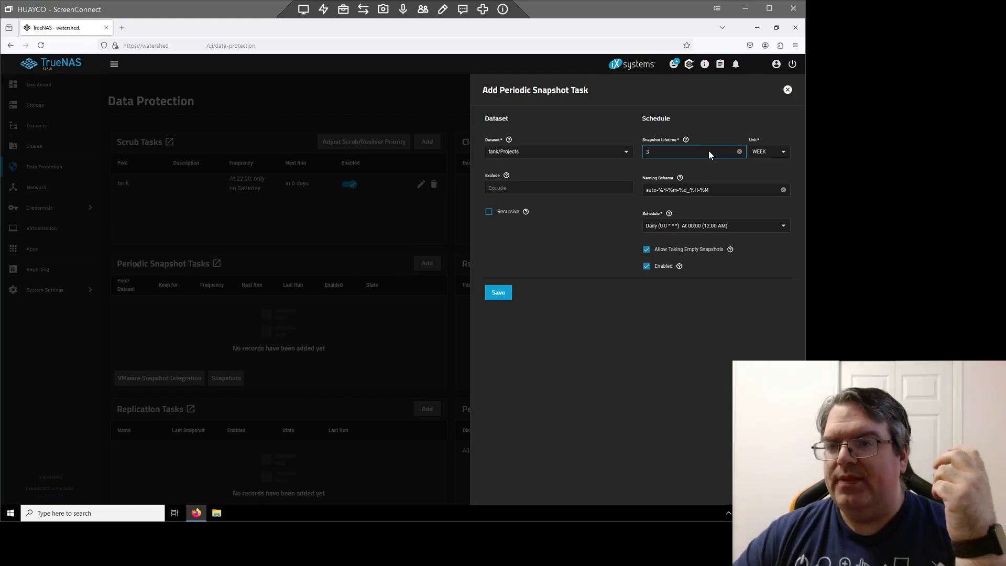
{"action": "left_click", "coordinate": [765, 153]}
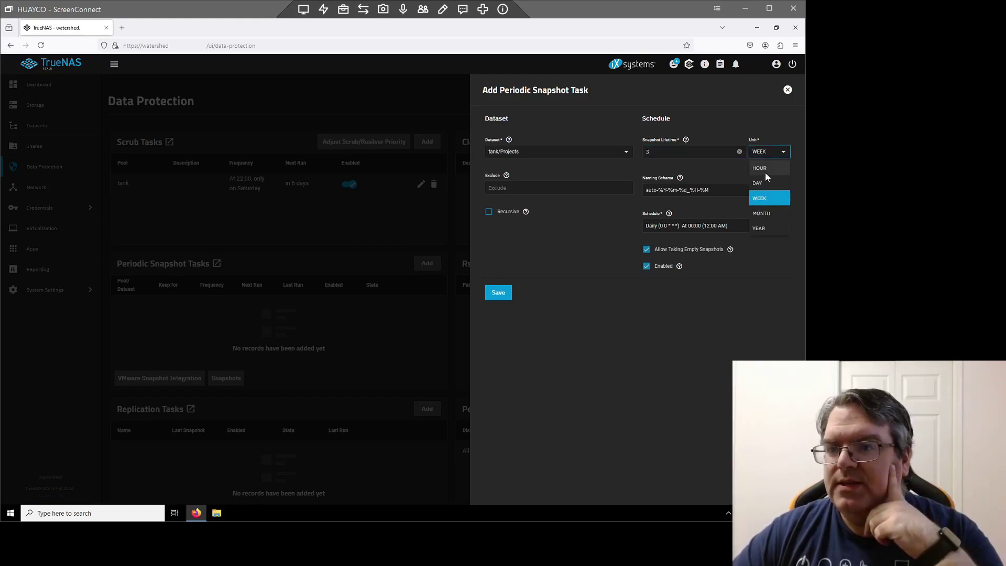
{"action": "left_click", "coordinate": [760, 182]}
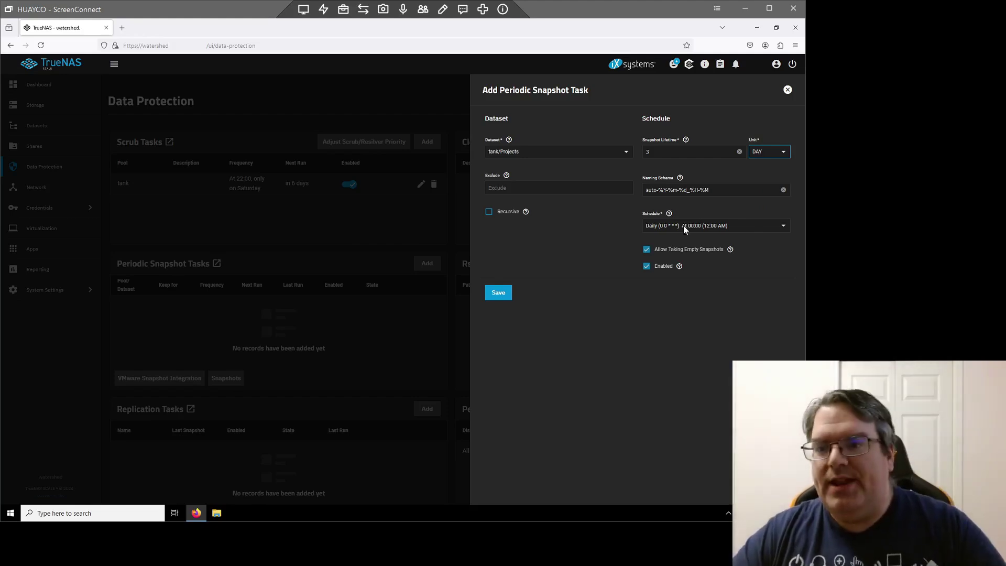
Apply a custom schedule running at minutes 0, 20 and 40 of every hour
{"action": "left_click", "coordinate": [781, 229]}
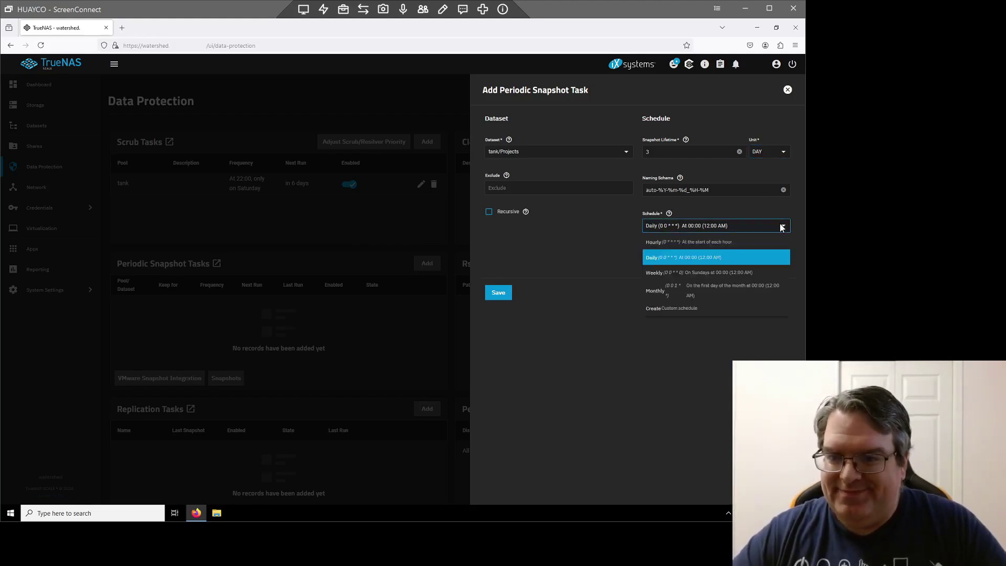
{"action": "left_click", "coordinate": [736, 241]}
{"action": "left_click", "coordinate": [785, 226]}
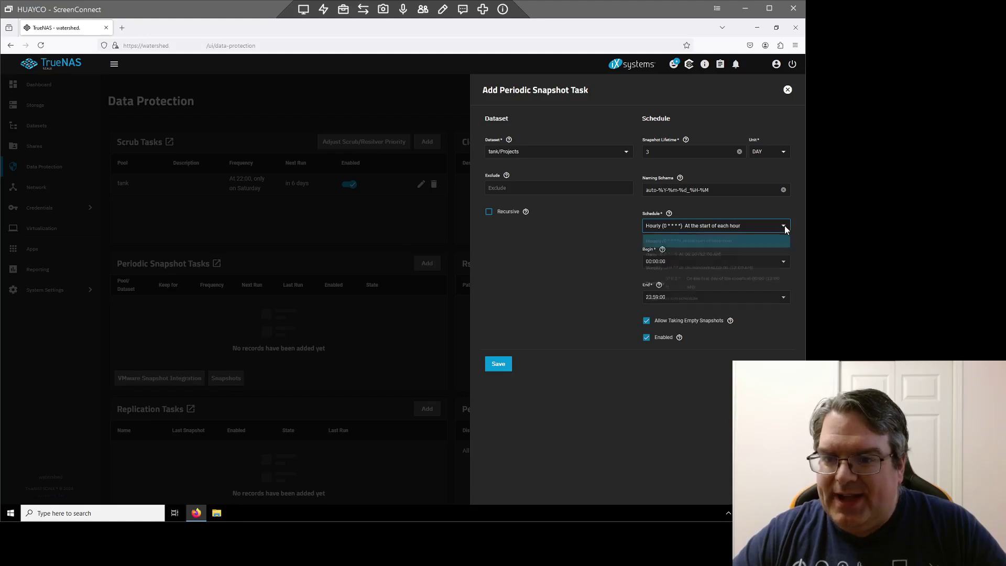
{"action": "left_click", "coordinate": [666, 308]}
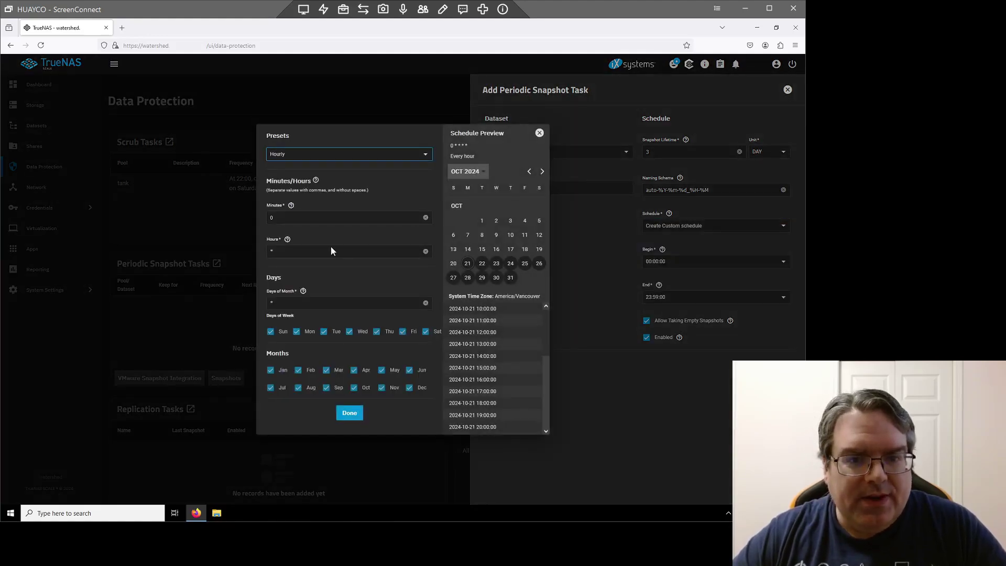
{"action": "left_click", "coordinate": [298, 217]}
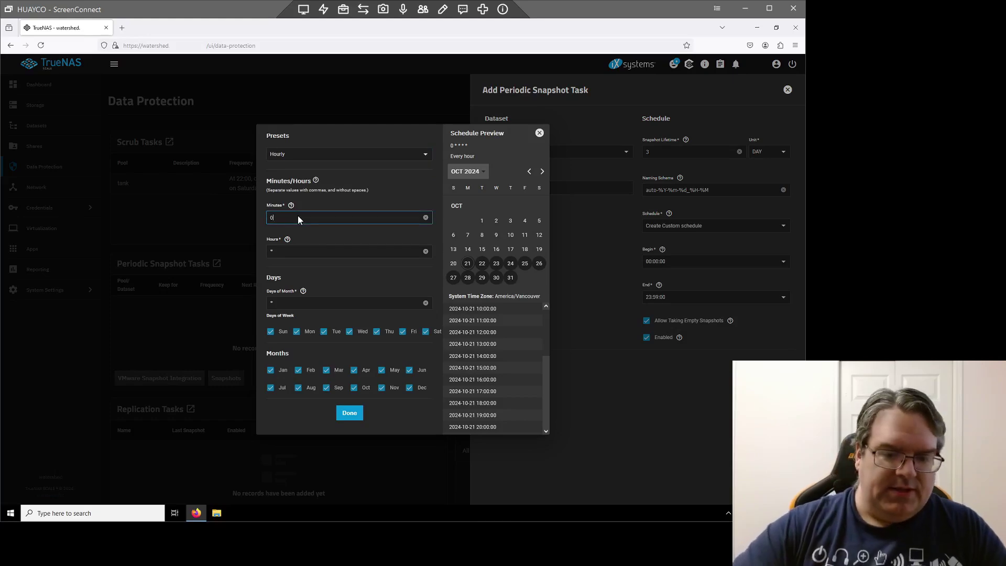
{"action": "type", "text": ",20,40"}
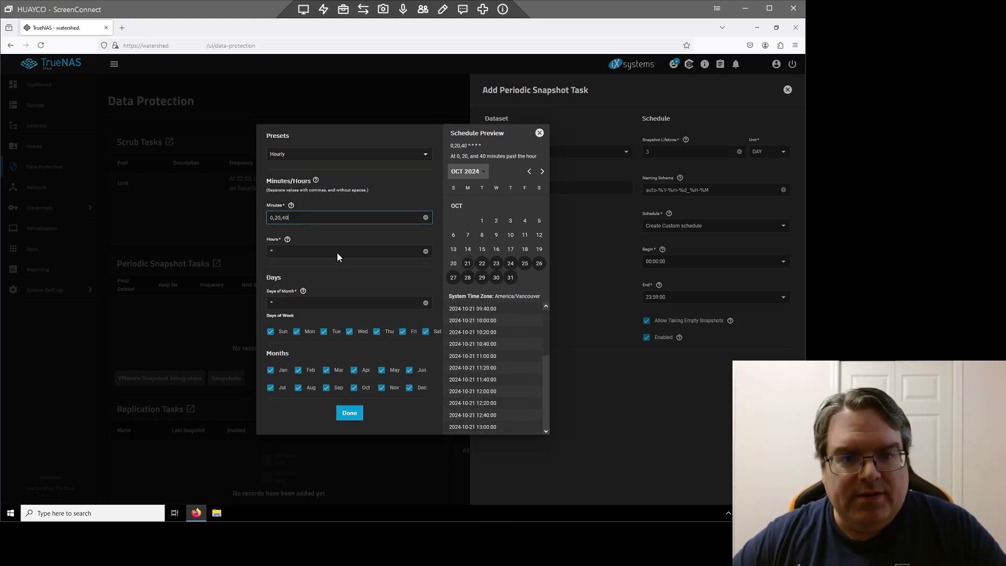
{"action": "left_click", "coordinate": [348, 271]}
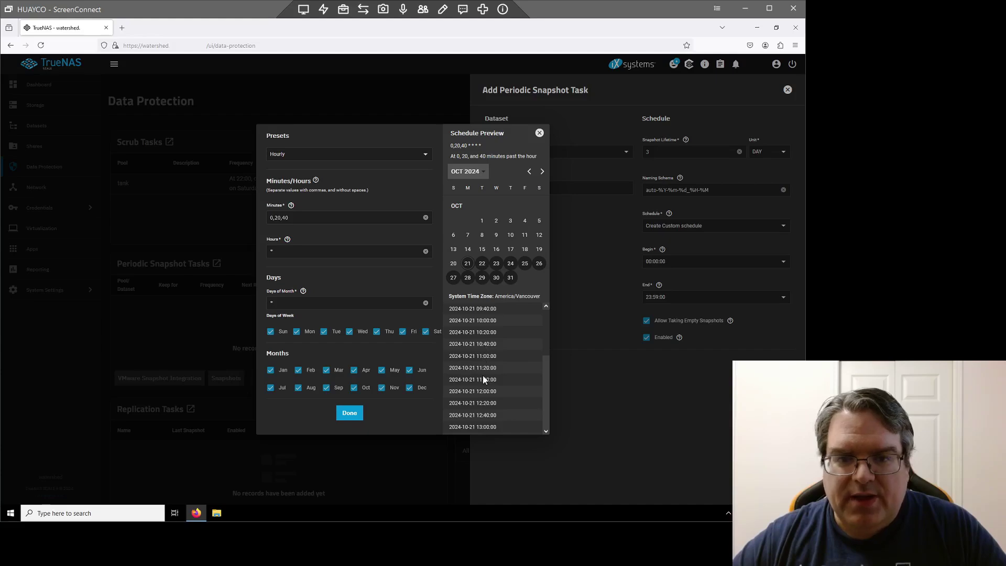
{"action": "left_click", "coordinate": [350, 413]}
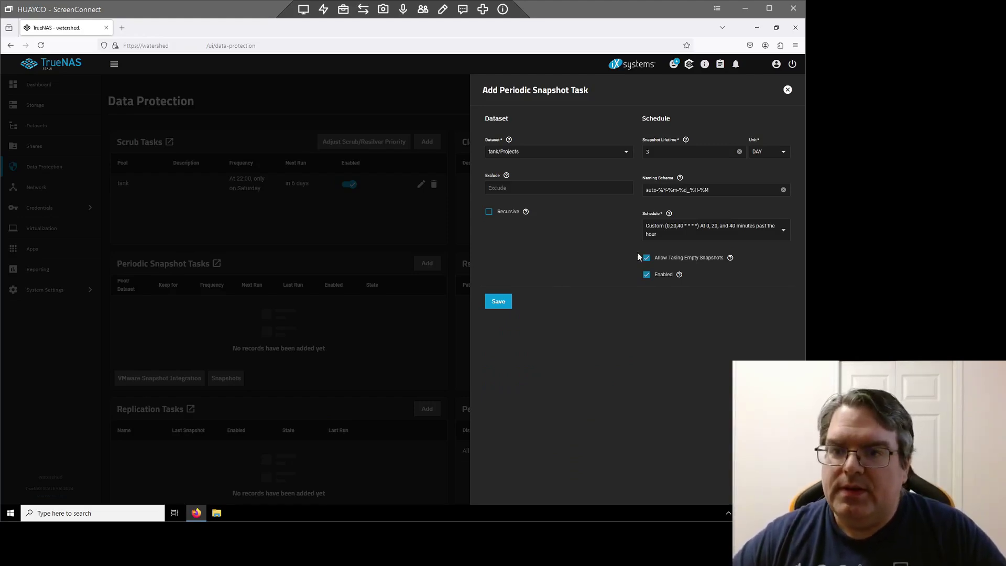
Change the naming schema to auto-Projects-20min-%Y-%m-%d_%H-%M and save the task
{"action": "left_click", "coordinate": [659, 190]}
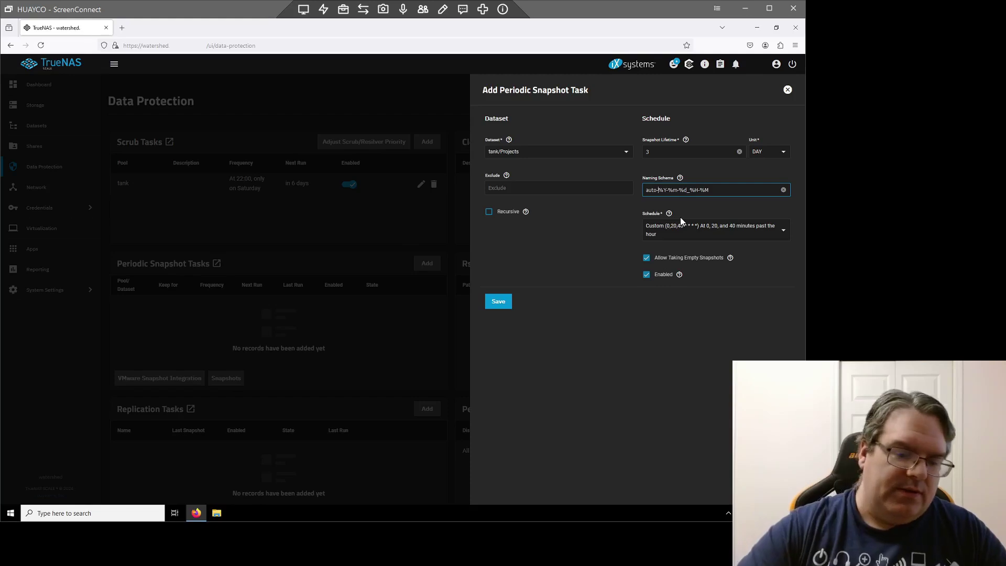
{"action": "type", "text": "Projects"}
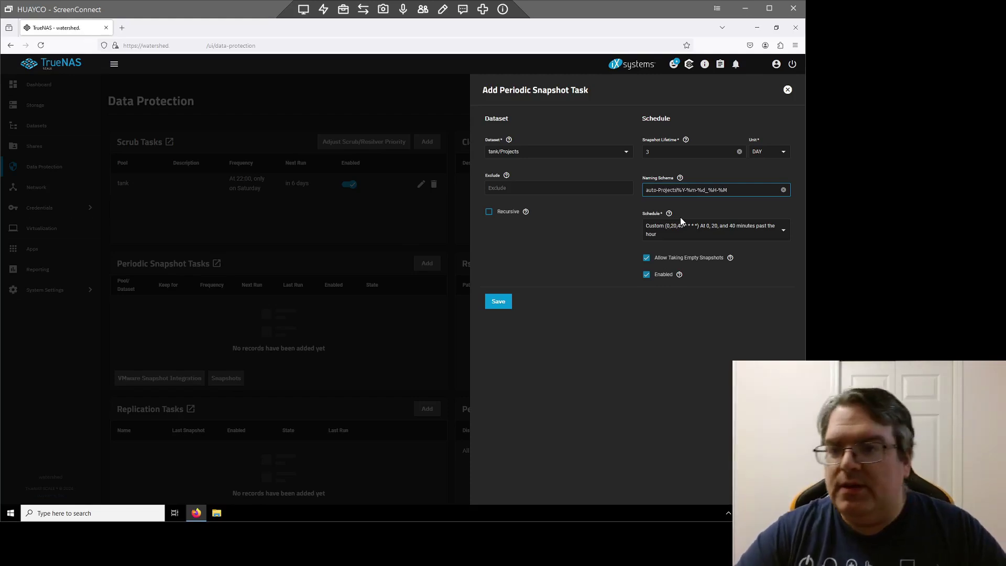
{"action": "type", "text": "-20m"}
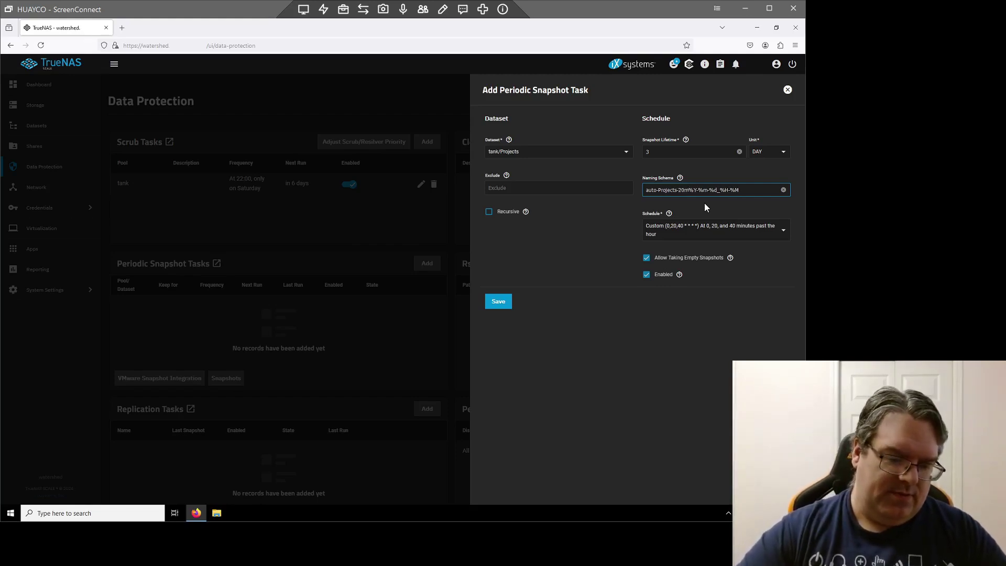
{"action": "type", "text": "in-"}
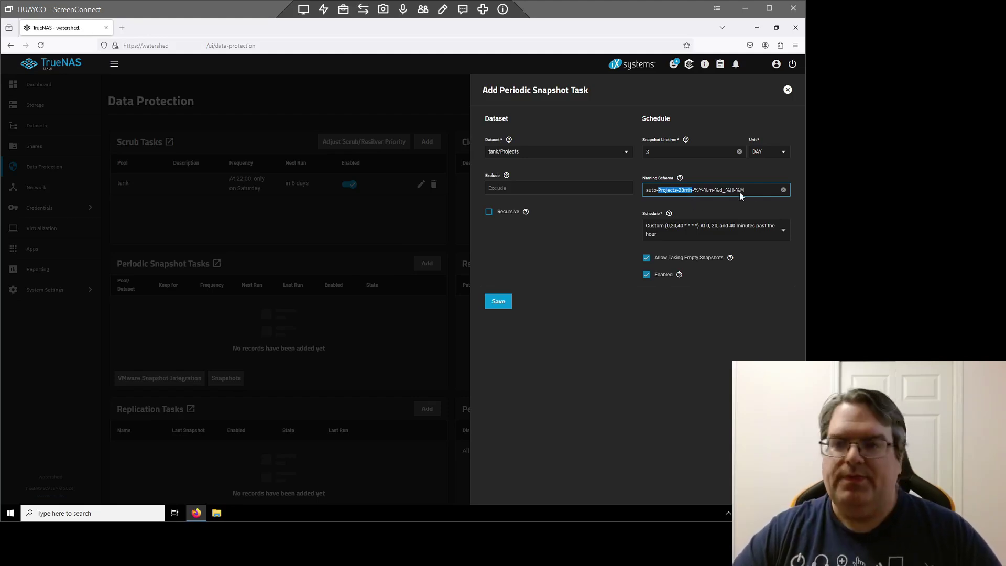
{"action": "key", "text": "End"}
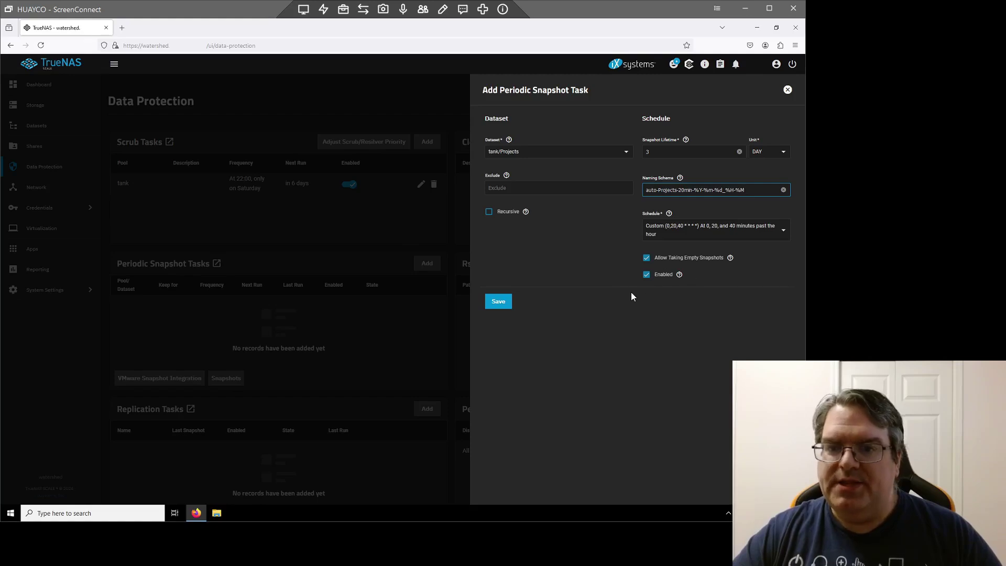
{"action": "left_click", "coordinate": [498, 302]}
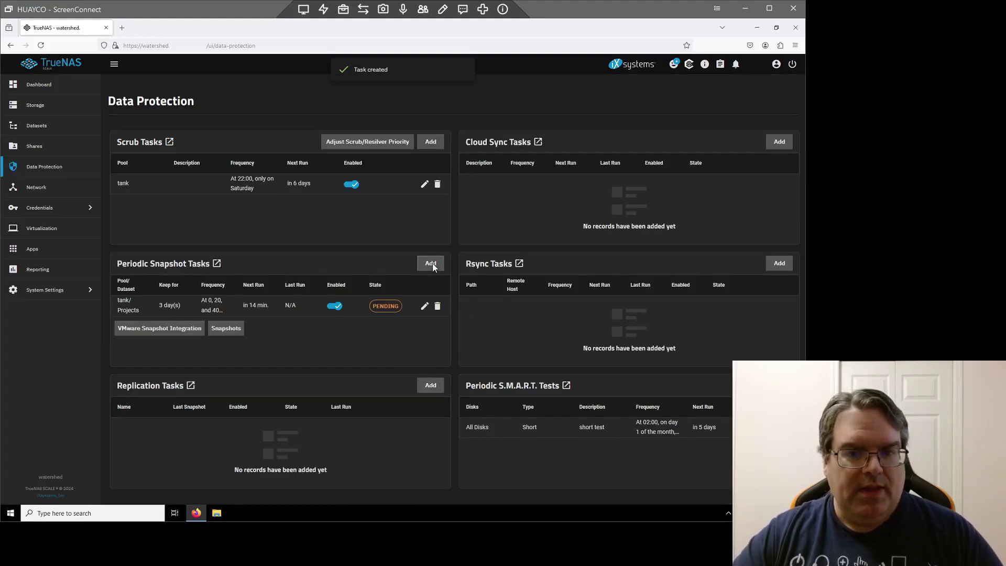
Start a new tank/Projects snapshot task, scheduled hourly and kept 1 week
{"action": "left_click", "coordinate": [431, 263]}
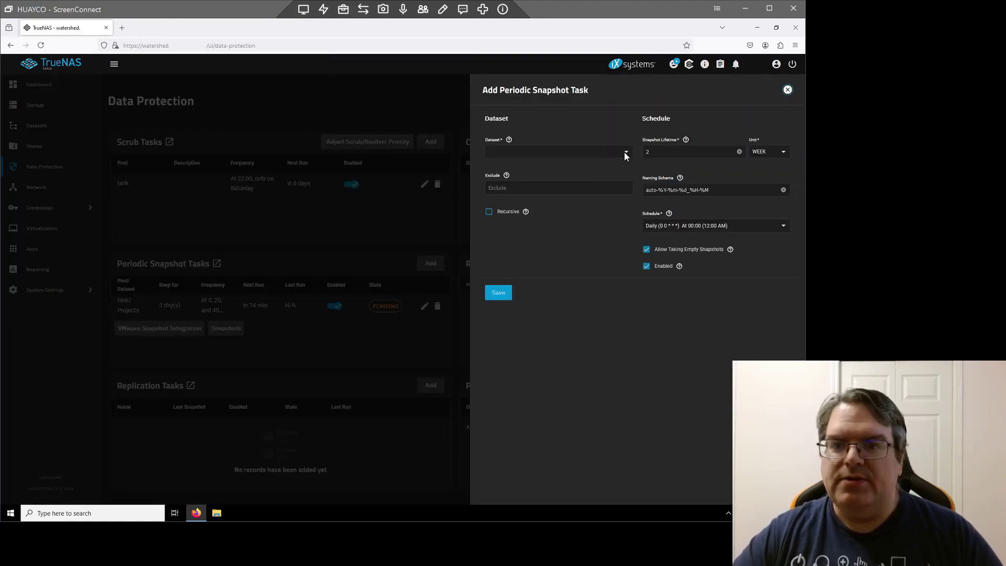
{"action": "left_click", "coordinate": [532, 156]}
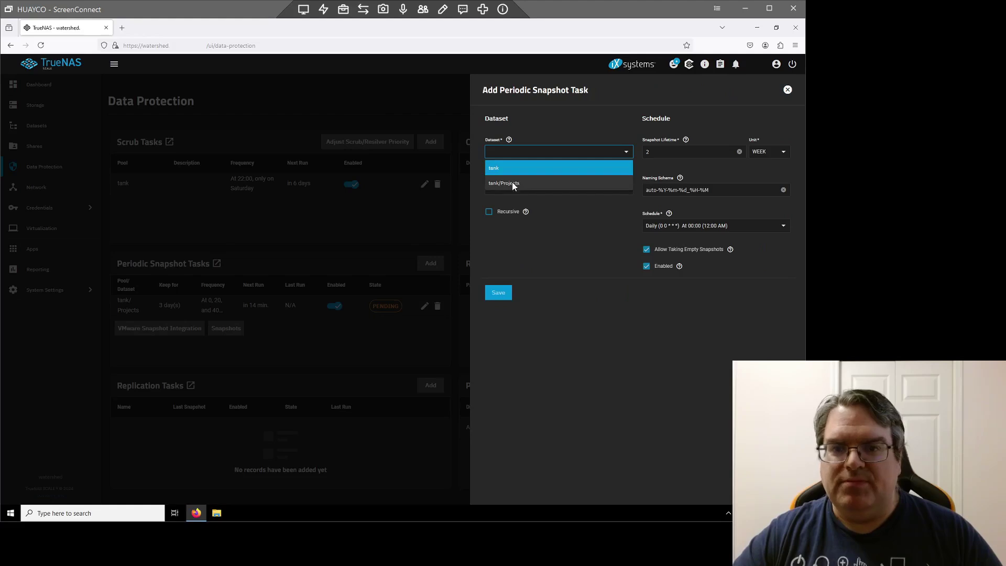
{"action": "left_click", "coordinate": [512, 183]}
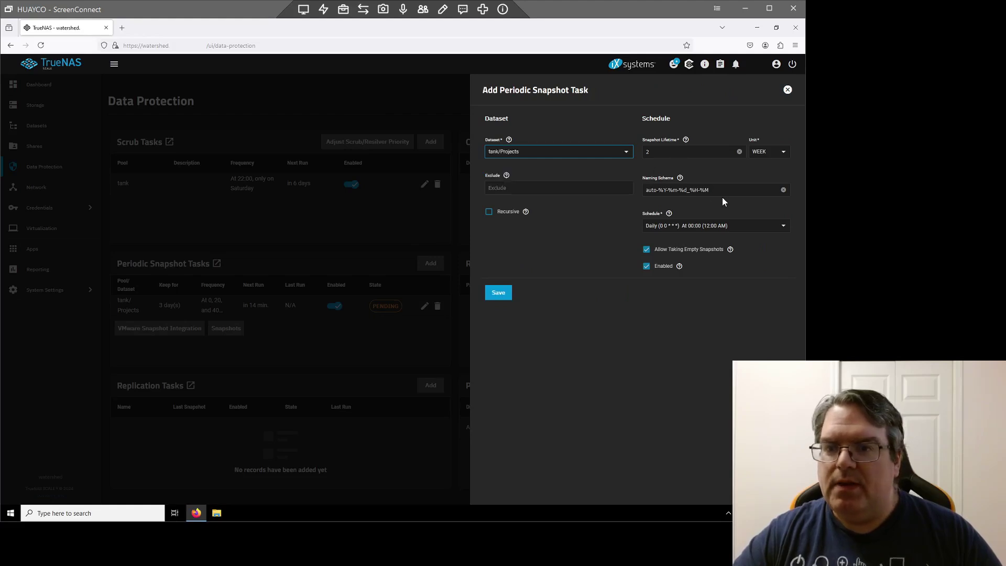
{"action": "left_click", "coordinate": [751, 225]}
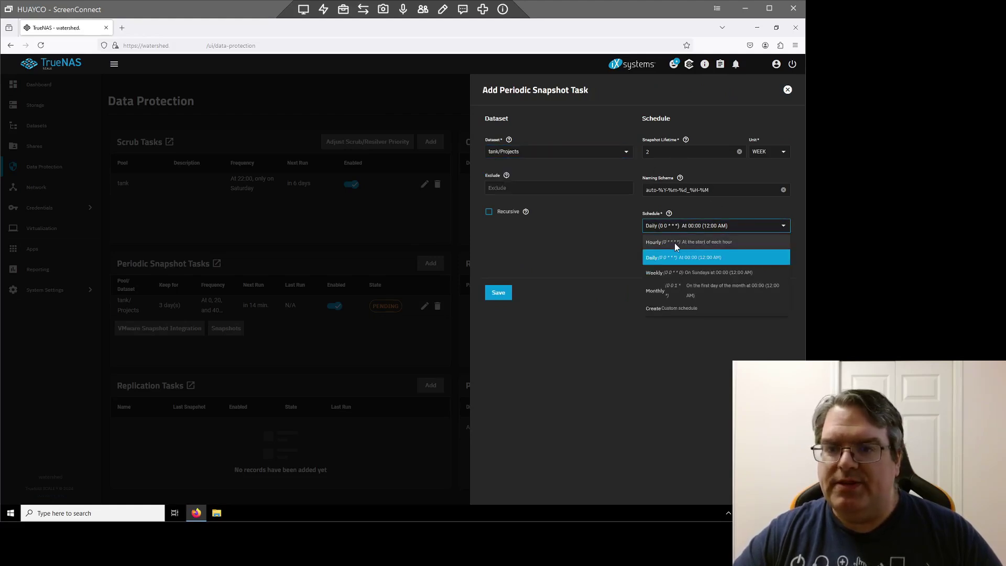
{"action": "left_click", "coordinate": [676, 243]}
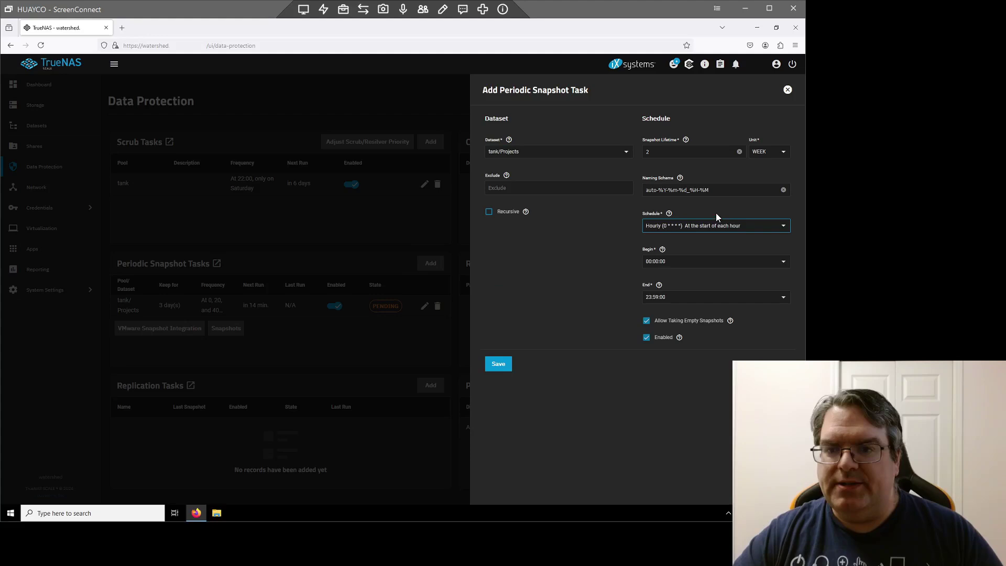
{"action": "left_click", "coordinate": [658, 152]}
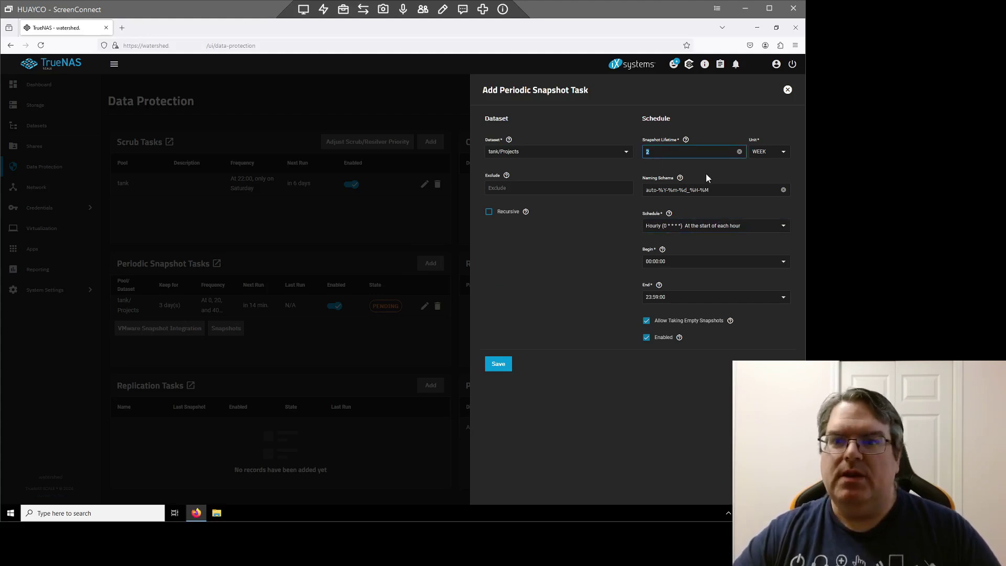
{"action": "type", "text": "1"}
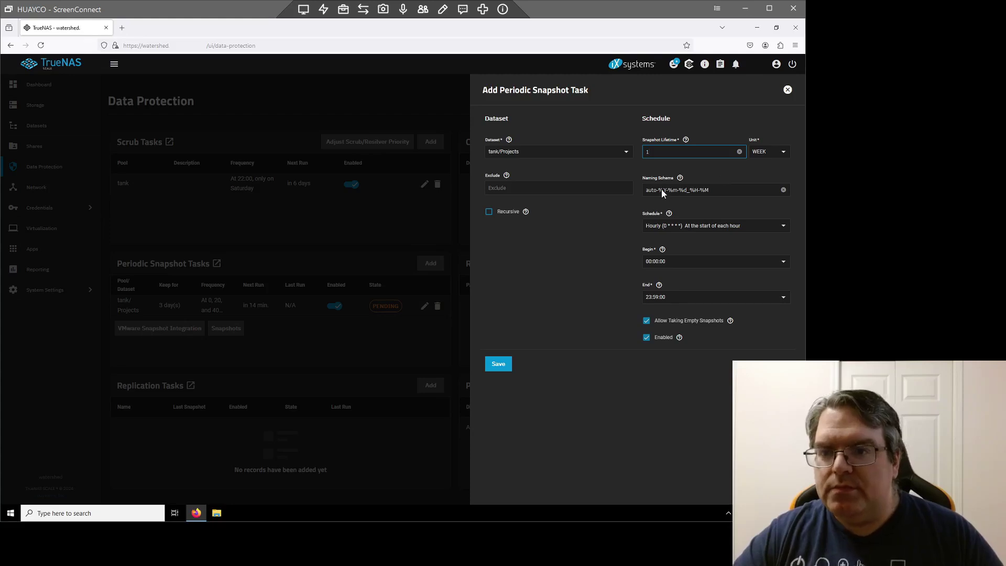
Set the naming schema to auto-Projects-hourly-%Y-%m-%d_%H-%M and save the task
{"action": "left_click", "coordinate": [693, 191]}
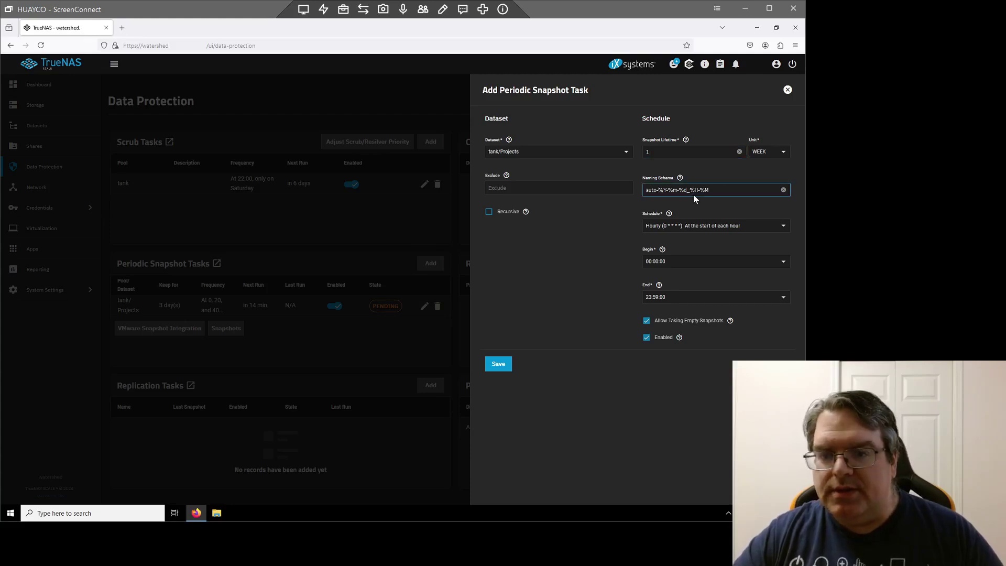
{"action": "type", "text": "Projects-20min"}
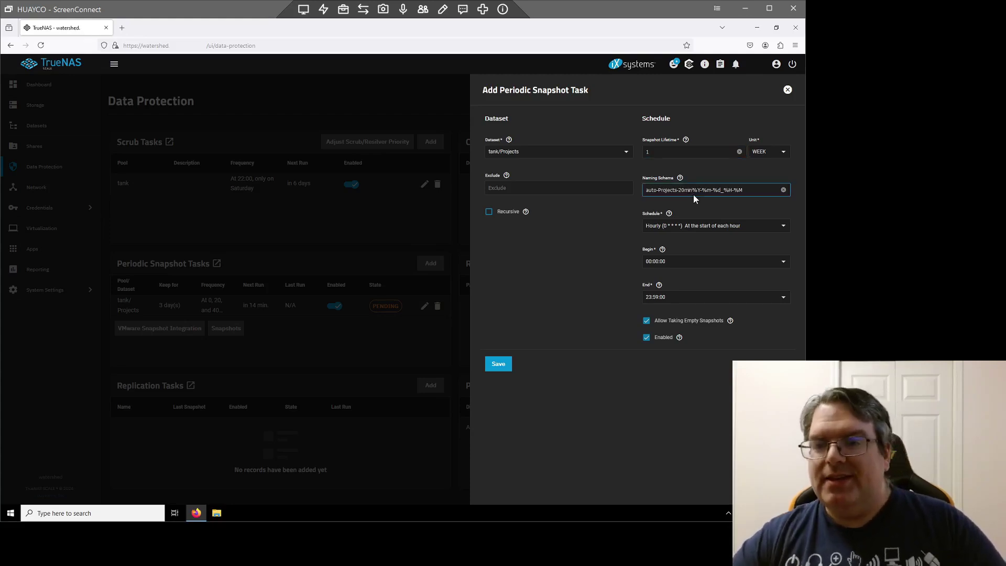
{"action": "key", "text": "BackSpace"}
{"action": "key", "text": "BackSpace"}
{"action": "key", "text": "BackSpace"}
{"action": "key", "text": "BackSpace"}
{"action": "type", "text": "-"}
{"action": "key", "text": "BackSpace"}
{"action": "key", "text": "BackSpace"}
{"action": "type", "text": "hourly-"}
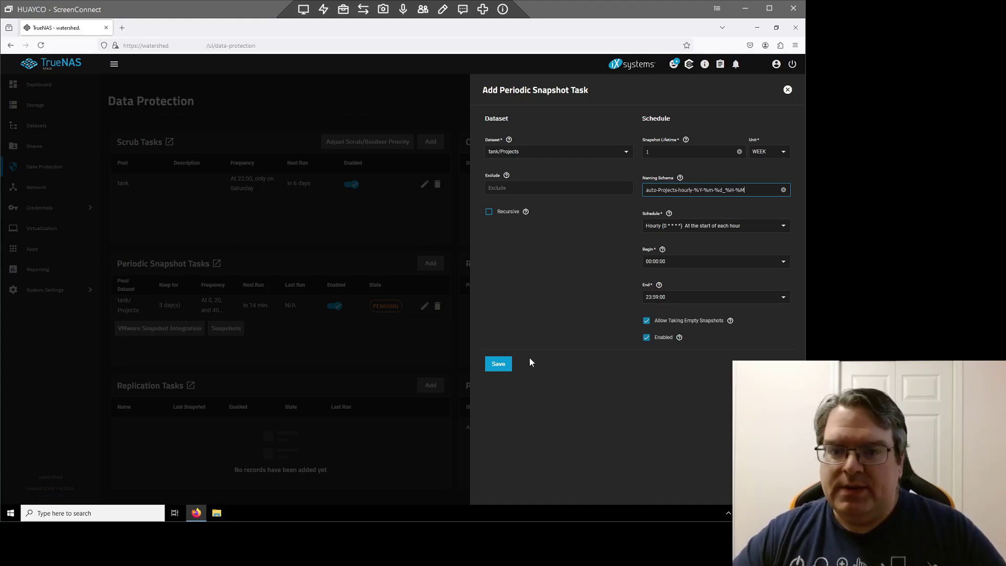
{"action": "left_click", "coordinate": [501, 364]}
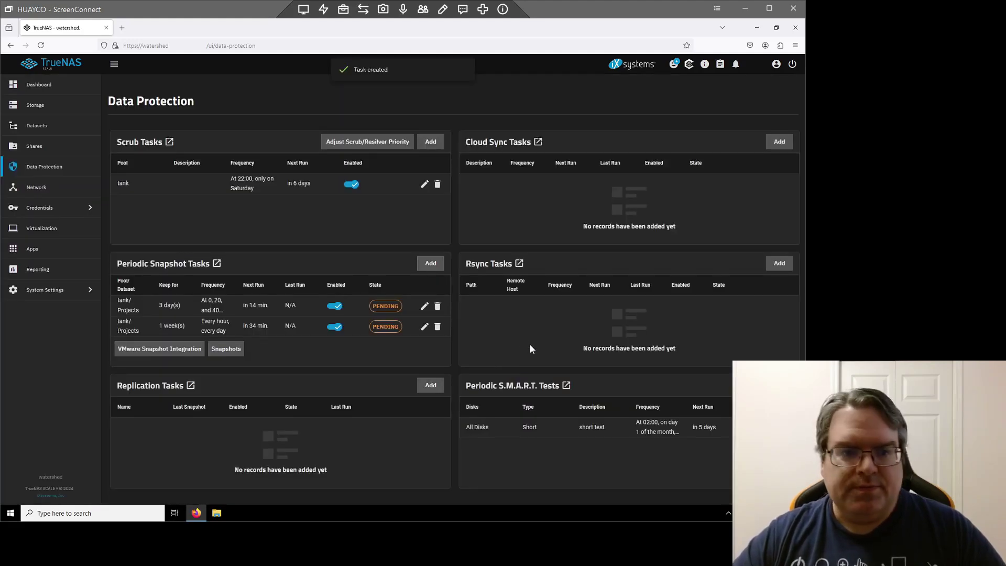
Start another tank/Projects snapshot task with naming schema auto-Projects-daily-%Y-%m-%d_%H-%M
{"action": "left_click", "coordinate": [428, 264]}
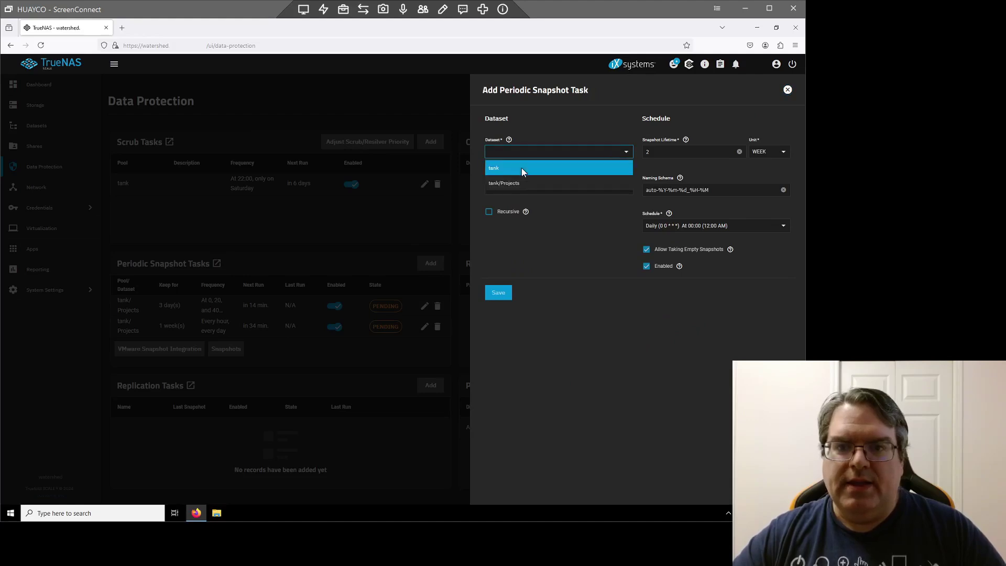
{"action": "left_click", "coordinate": [511, 182]}
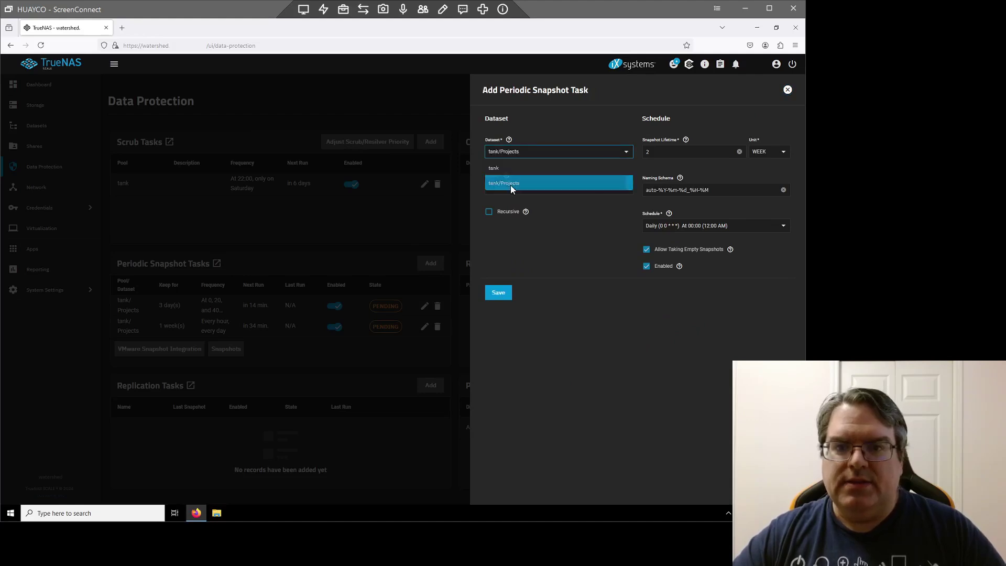
{"action": "left_click", "coordinate": [659, 189]}
{"action": "type", "text": "Projects-20min"}
{"action": "type", "text": "-"}
{"action": "key", "text": "BackSpace"}
{"action": "key", "text": "BackSpace"}
{"action": "key", "text": "BackSpace"}
{"action": "key", "text": "BackSpace"}
{"action": "key", "text": "BackSpace"}
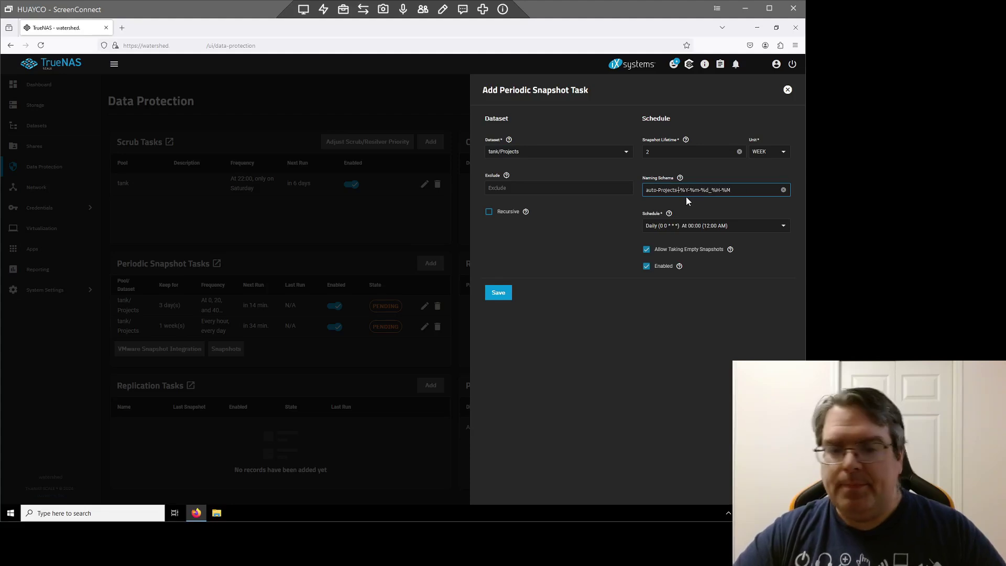
{"action": "type", "text": "daily"}
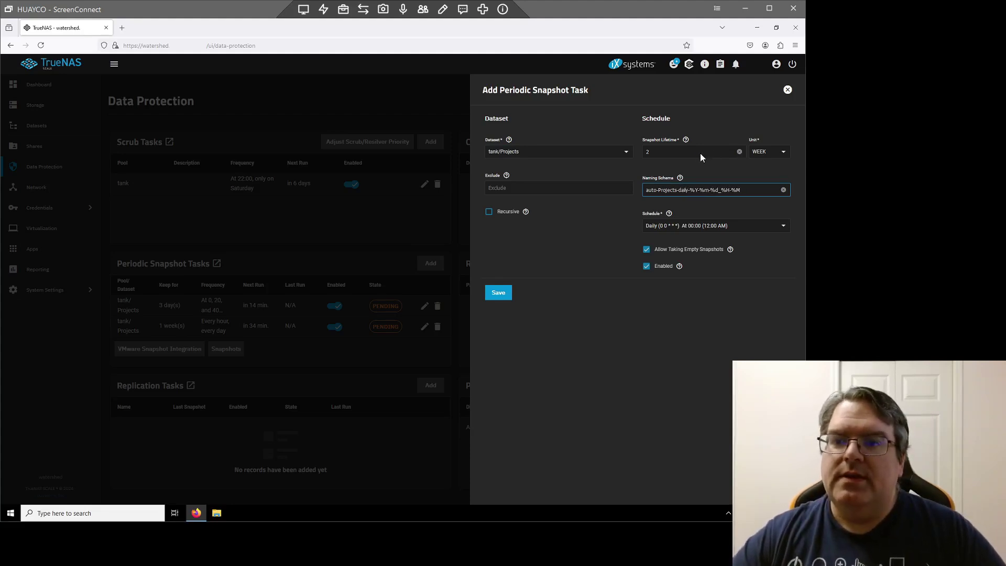
Keep the daily snapshots for 1 month, save the task, and begin another one
{"action": "left_click", "coordinate": [683, 154]}
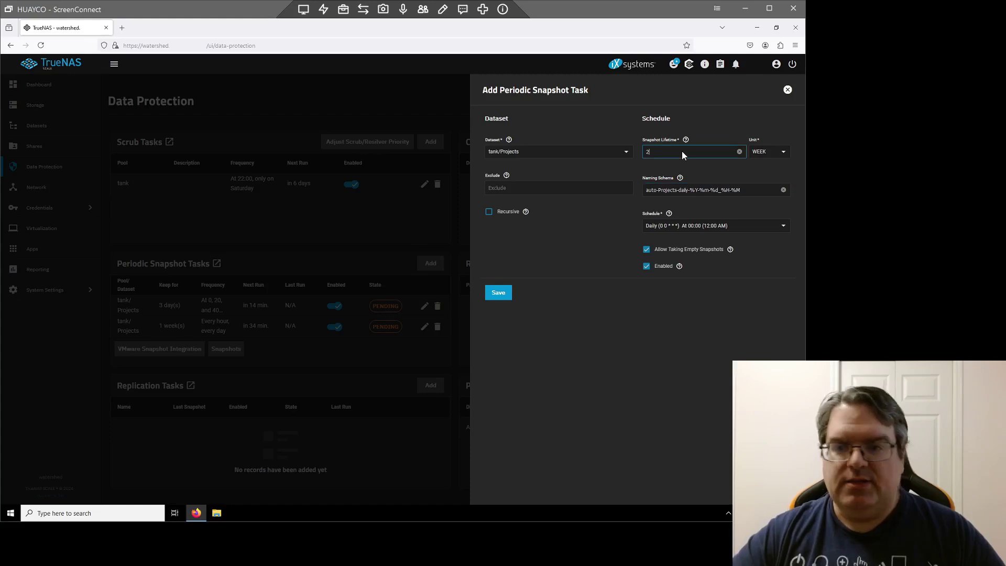
{"action": "left_click", "coordinate": [782, 153]}
{"action": "left_click", "coordinate": [781, 151]}
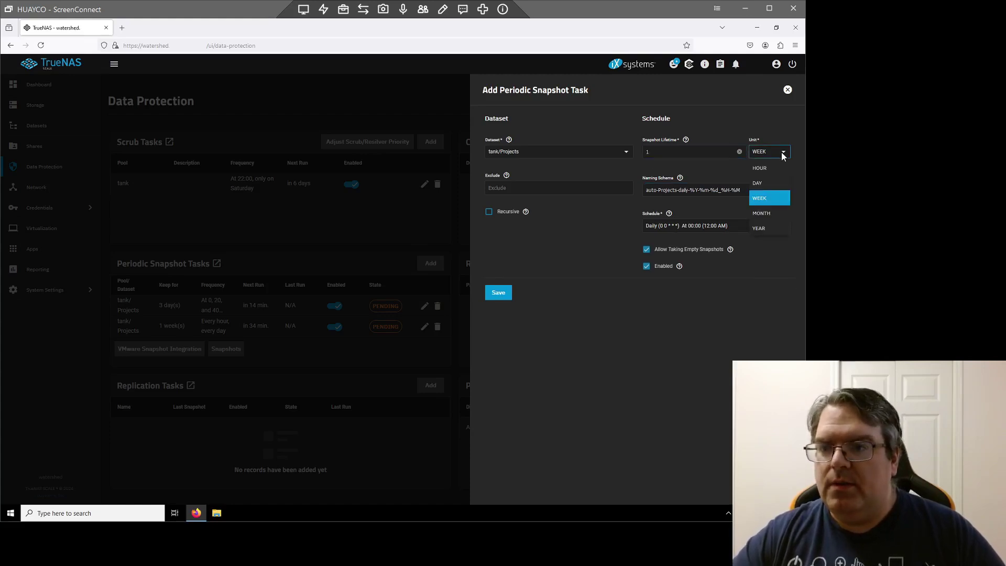
{"action": "left_click", "coordinate": [765, 213]}
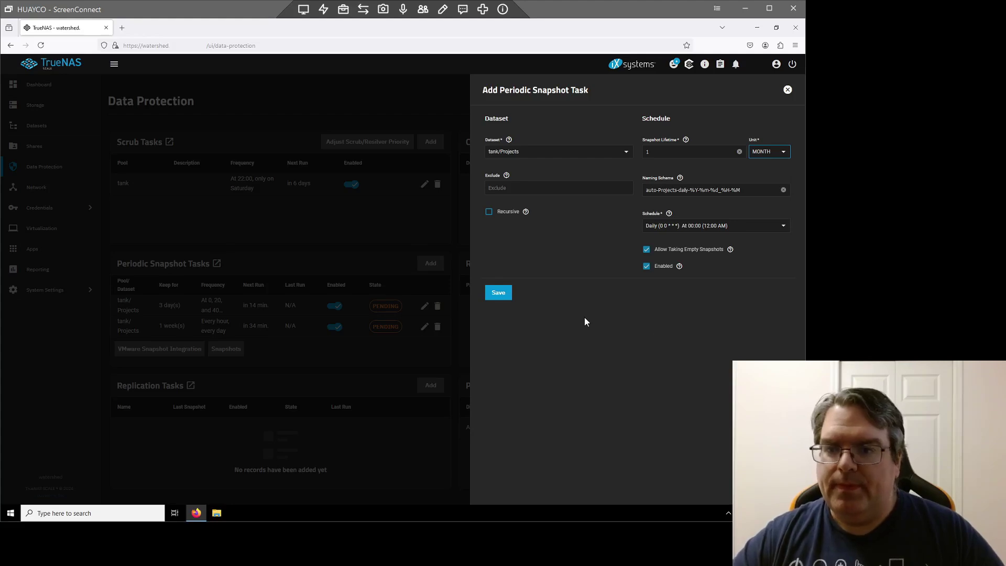
{"action": "left_click", "coordinate": [499, 294]}
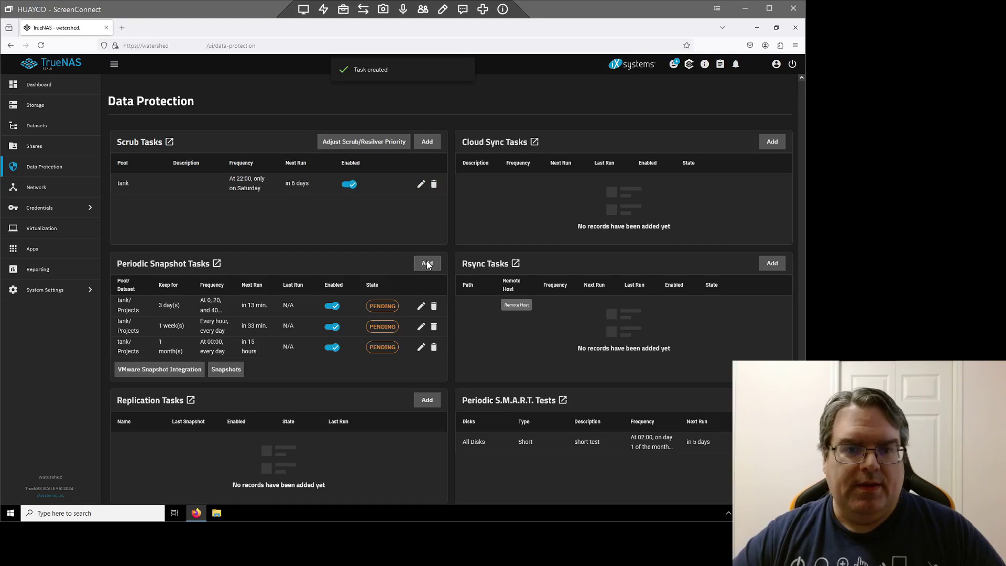
{"action": "left_click", "coordinate": [427, 263]}
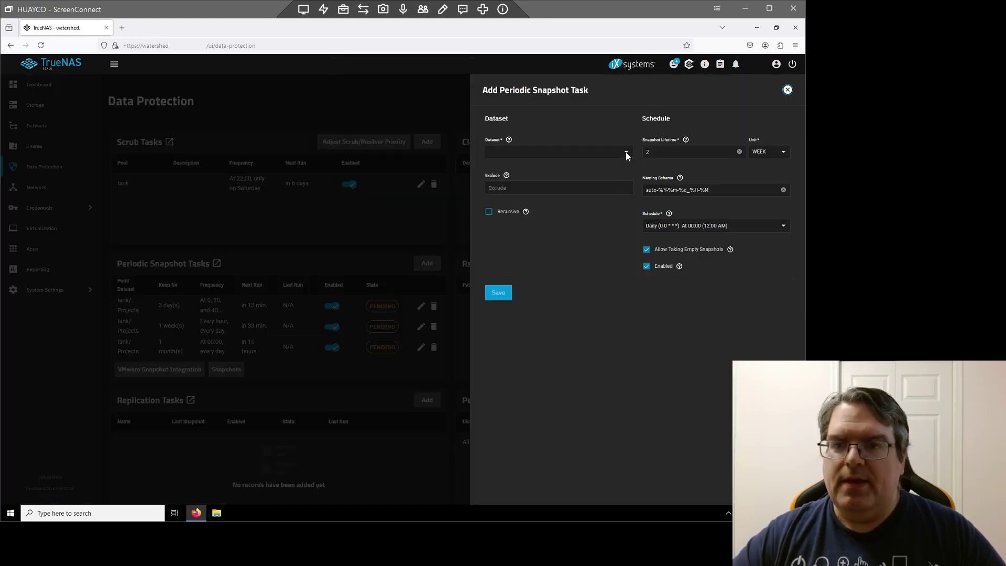
Choose tank/Projects, schedule snapshots weekly, and set the lifetime value to 1
{"action": "left_click", "coordinate": [624, 152]}
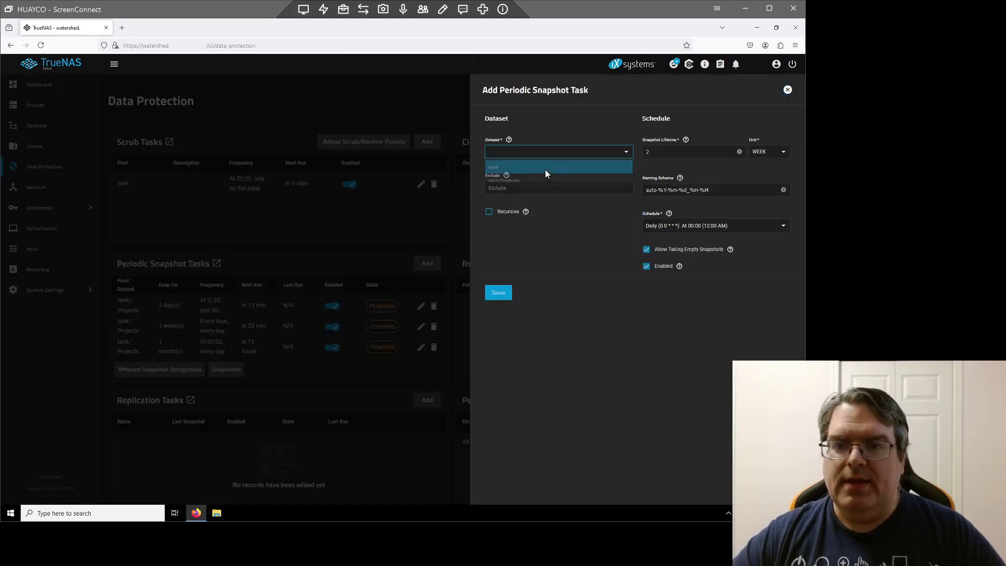
{"action": "left_click", "coordinate": [518, 180]}
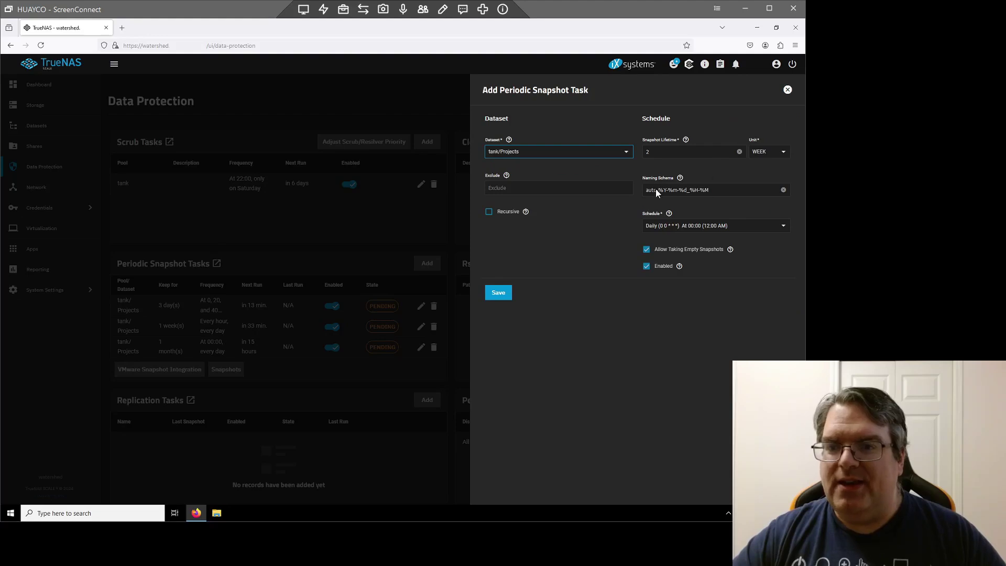
{"action": "left_click", "coordinate": [671, 225]}
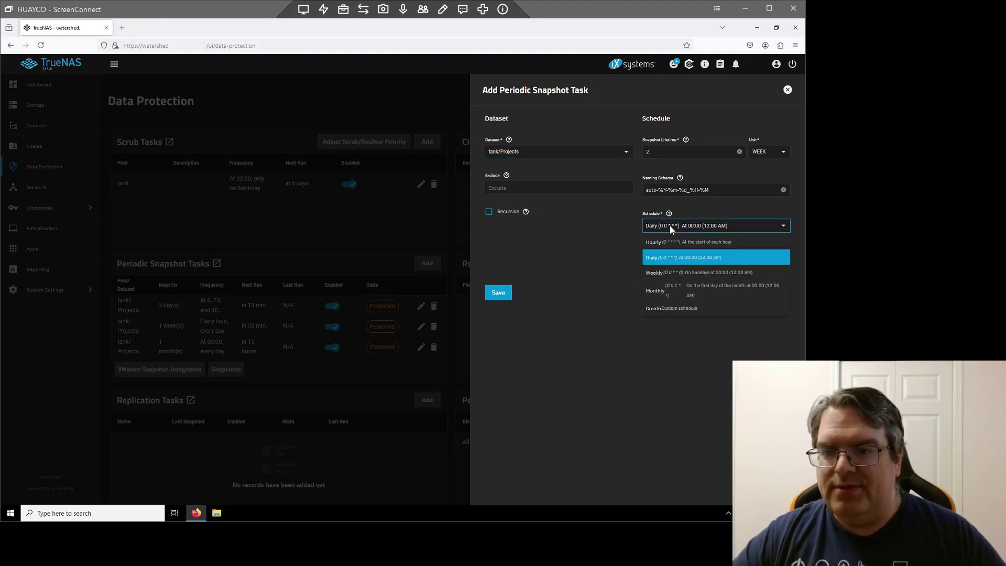
{"action": "left_click", "coordinate": [674, 272]}
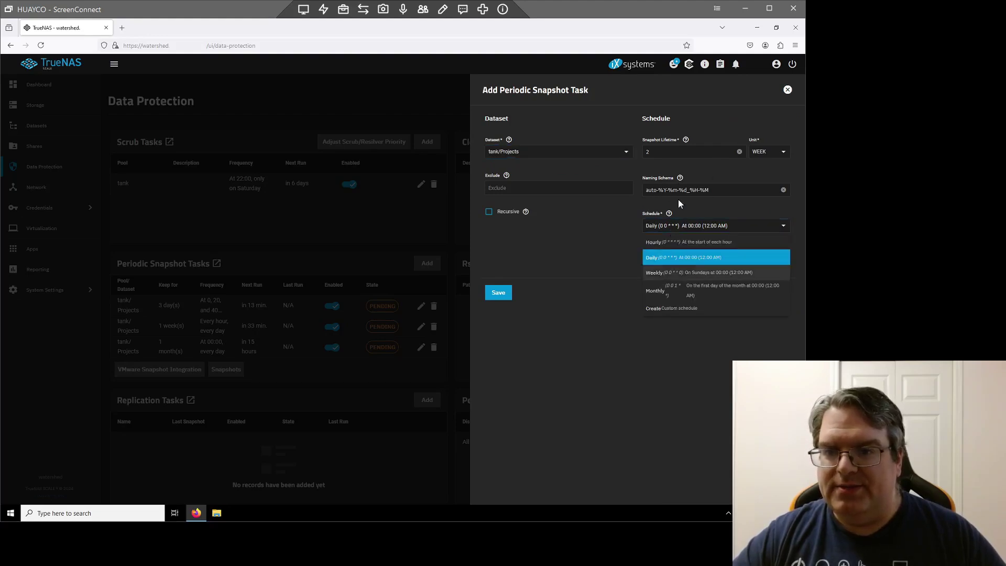
{"action": "left_click", "coordinate": [658, 152]}
{"action": "key", "text": "BackSpace"}
{"action": "type", "text": "1"}
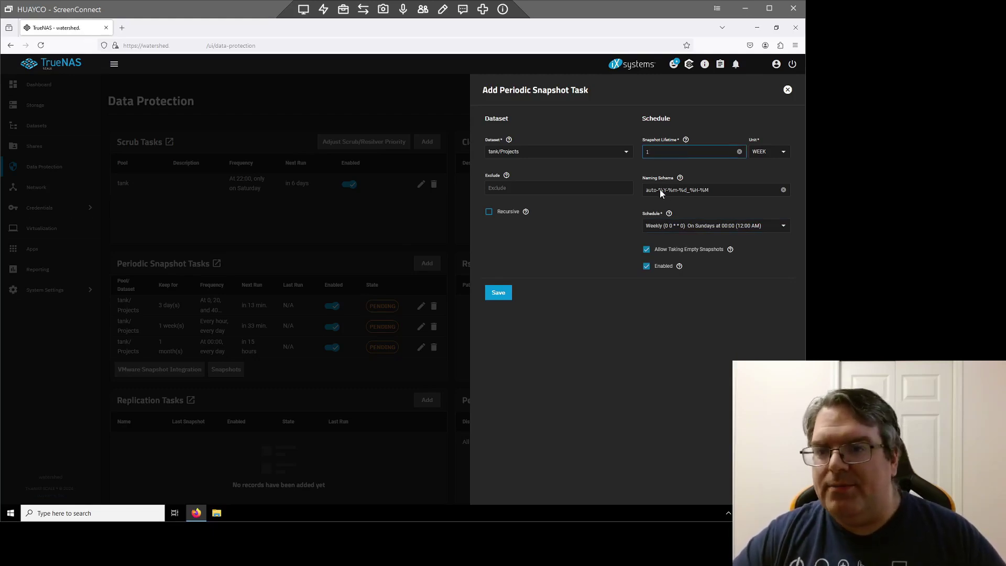
Name the schema auto-Projects-weekly-%Y-%m-%d_%H-%M, keep snapshots 1 year, and save
{"action": "left_click", "coordinate": [678, 190]}
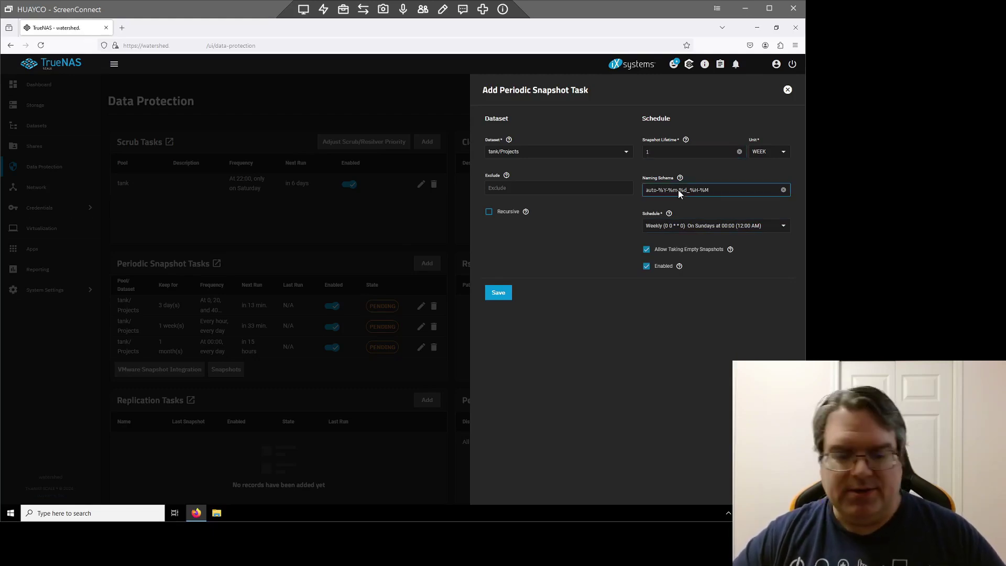
{"action": "type", "text": "Projects-30min"}
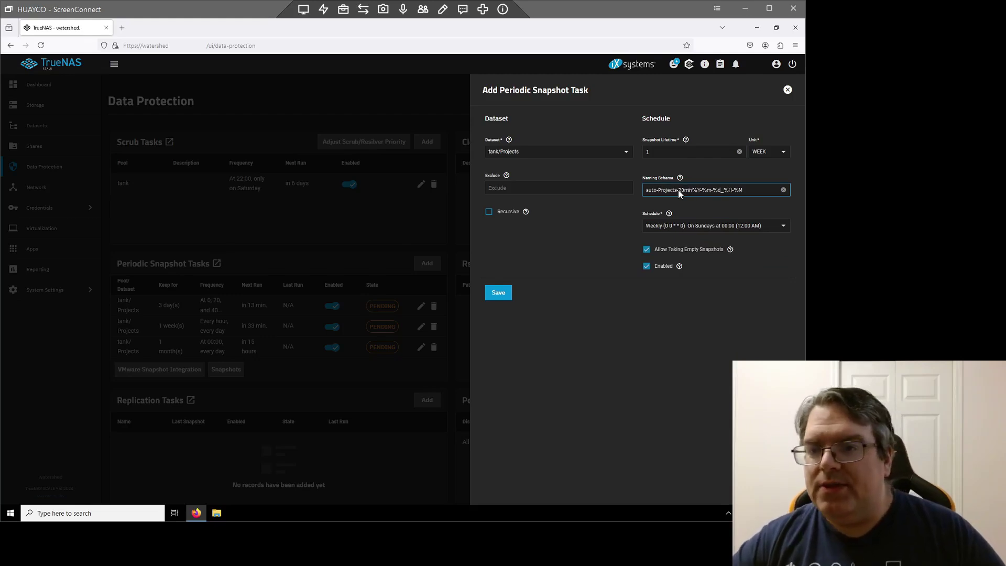
{"action": "type", "text": "-"}
{"action": "key", "text": "Left"}
{"action": "key", "text": "BackSpace"}
{"action": "key", "text": "BackSpace"}
{"action": "key", "text": "BackSpace"}
{"action": "key", "text": "BackSpace"}
{"action": "key", "text": "BackSpace"}
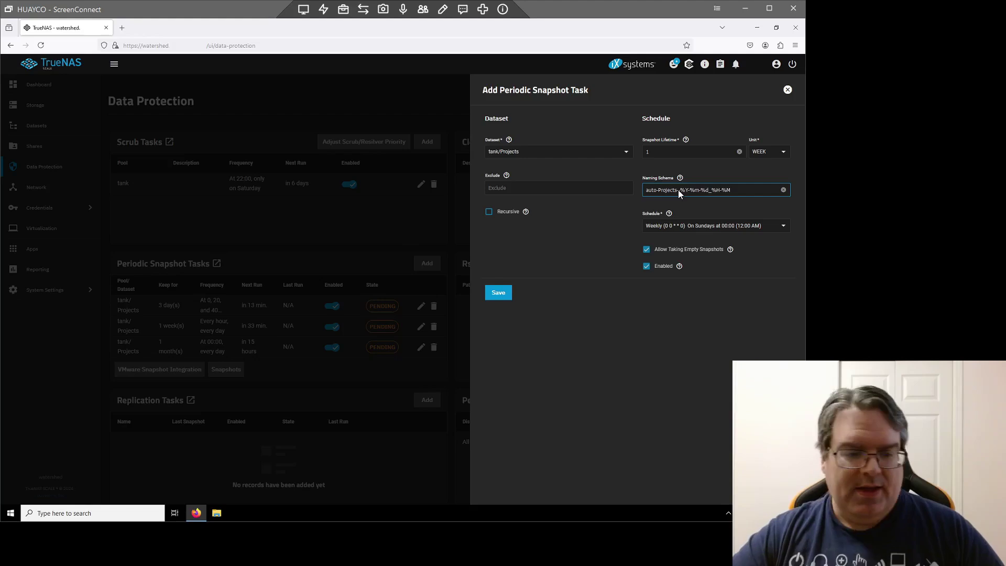
{"action": "type", "text": "weekly"}
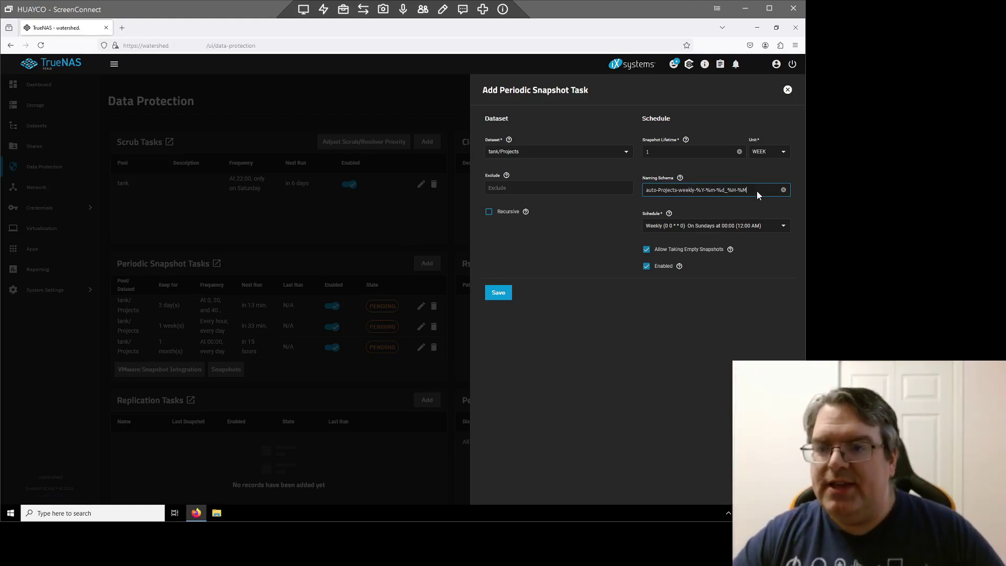
{"action": "left_click", "coordinate": [783, 151]}
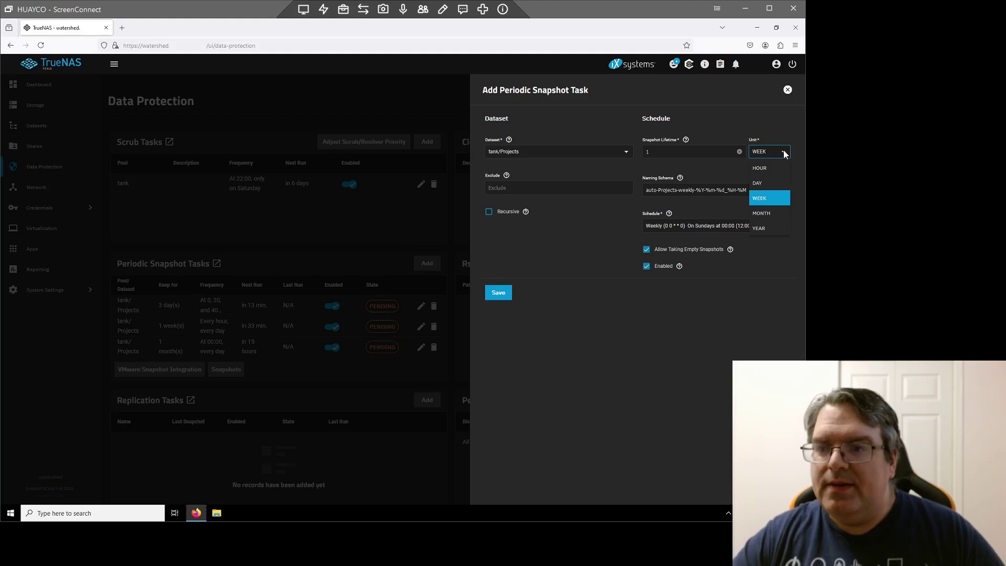
{"action": "left_click", "coordinate": [768, 226]}
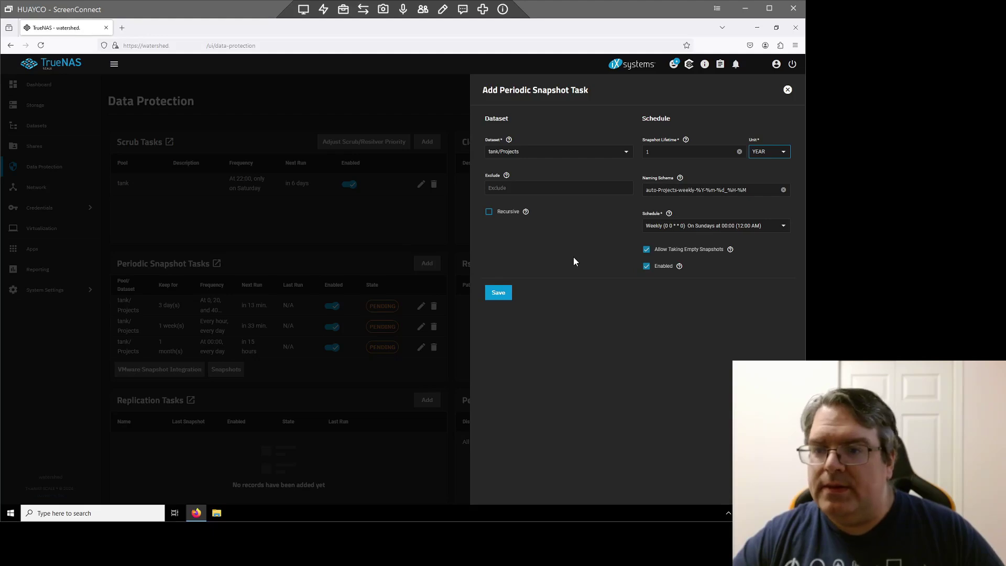
{"action": "left_click", "coordinate": [498, 294]}
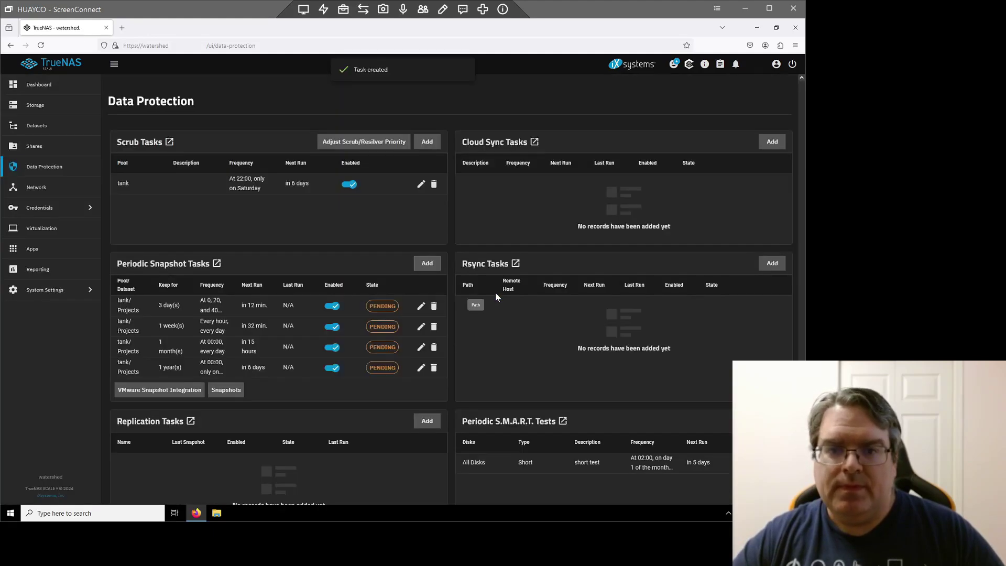
Start another snapshot task for tank/Projects on a Monthly schedule
{"action": "left_click", "coordinate": [426, 264]}
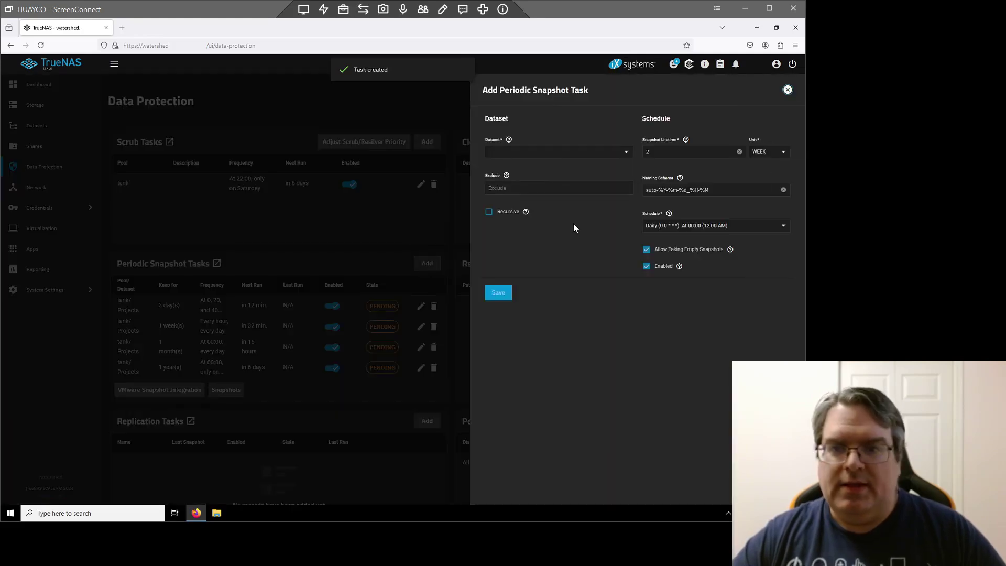
{"action": "left_click", "coordinate": [627, 153]}
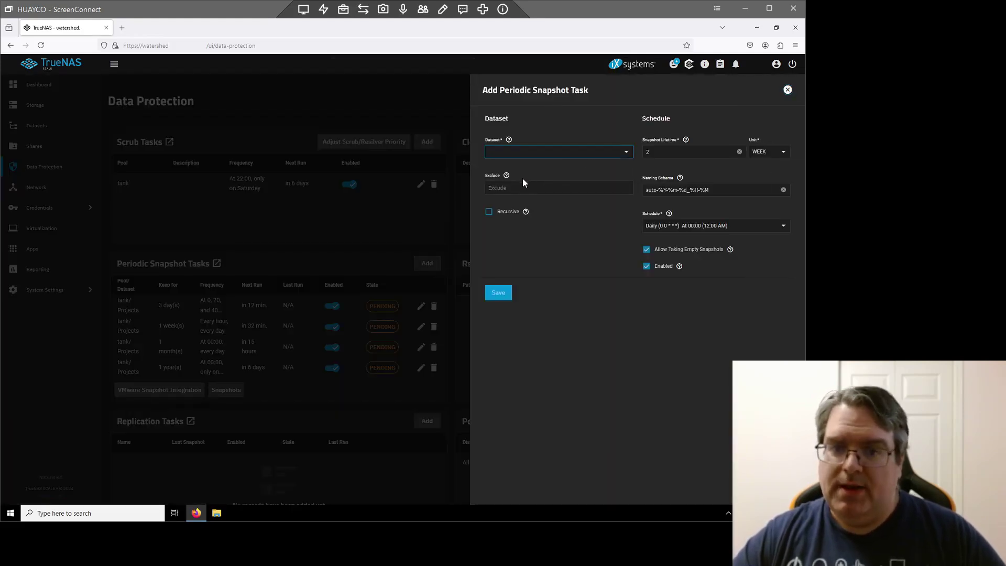
{"action": "left_click", "coordinate": [518, 182]}
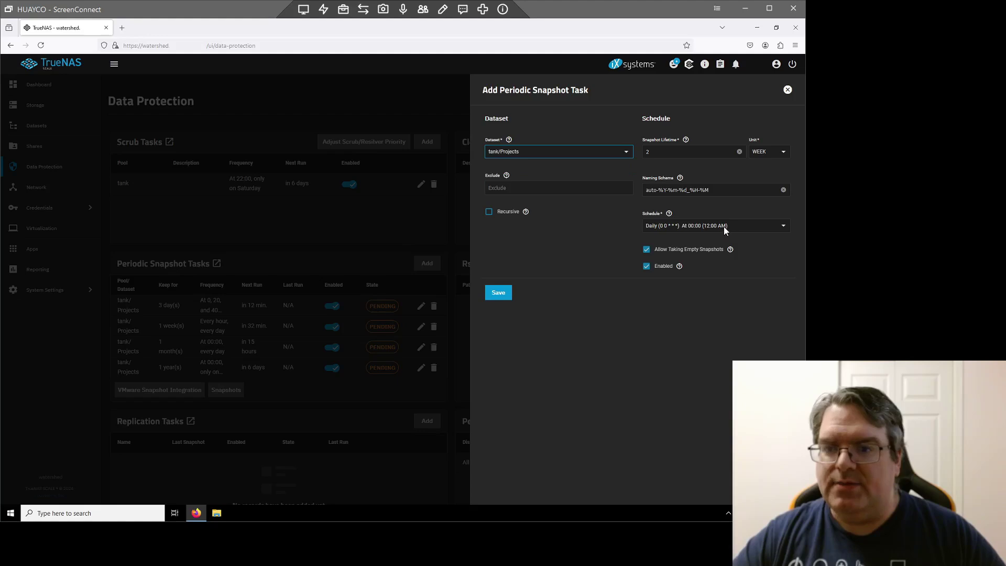
{"action": "left_click", "coordinate": [724, 226]}
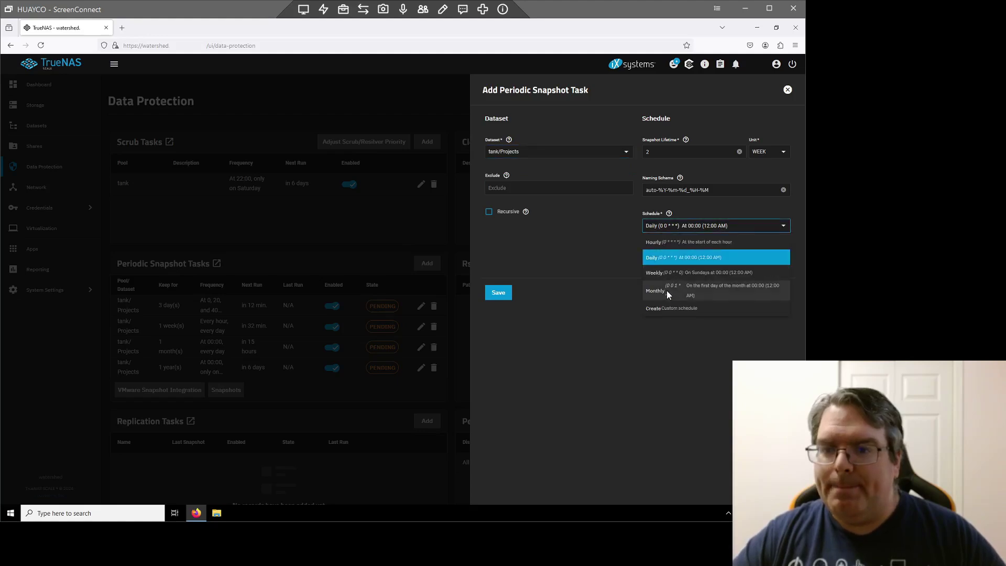
{"action": "left_click", "coordinate": [667, 290]}
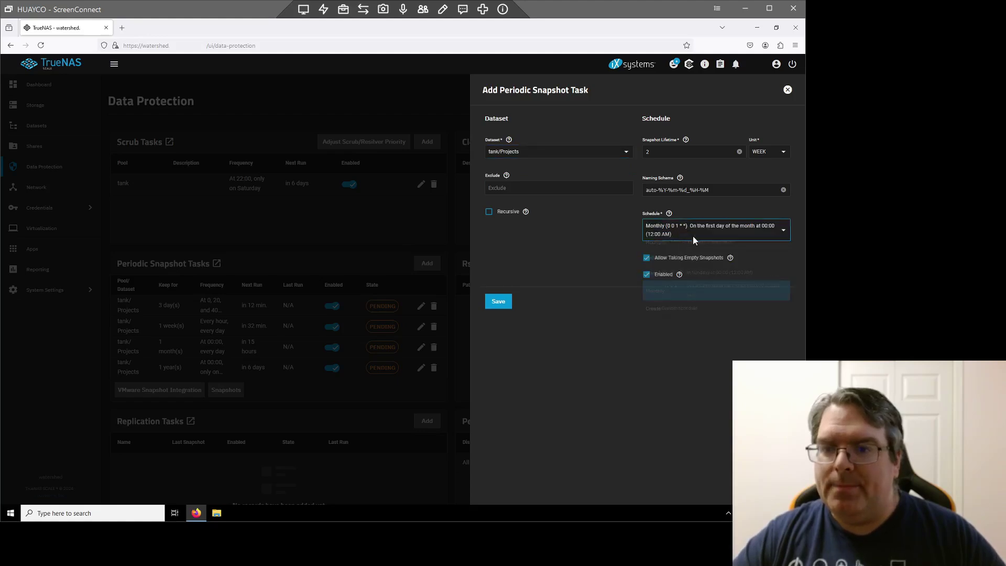
Name the schema auto-Projects-monthly-%Y-%m-%d_%H-%M, keep snapshots 2 years, and save
{"action": "left_click", "coordinate": [659, 189]}
{"action": "type", "text": "Projects-20min"}
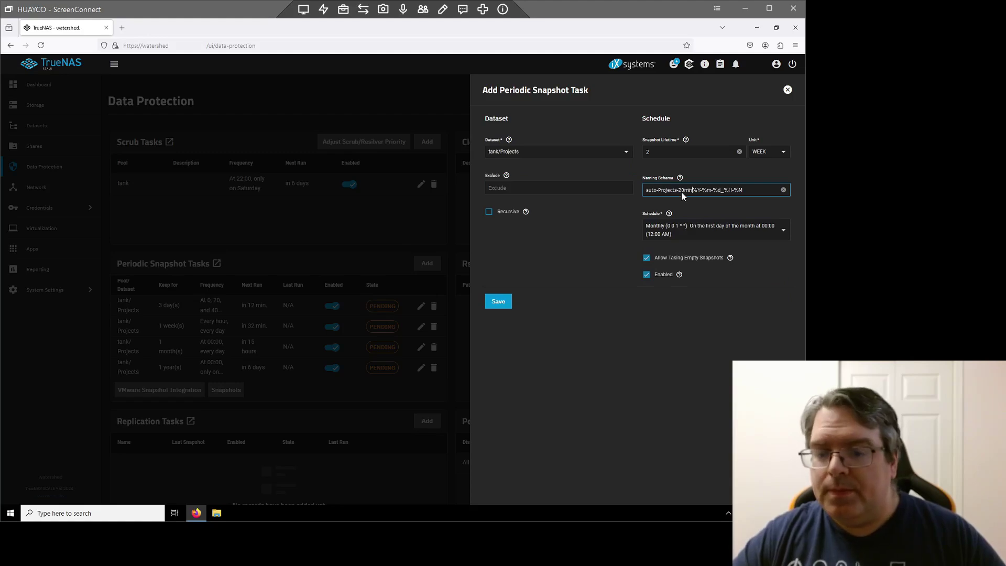
{"action": "key", "text": "BackSpace"}
{"action": "key", "text": "BackSpace"}
{"action": "key", "text": "BackSpace"}
{"action": "key", "text": "BackSpace"}
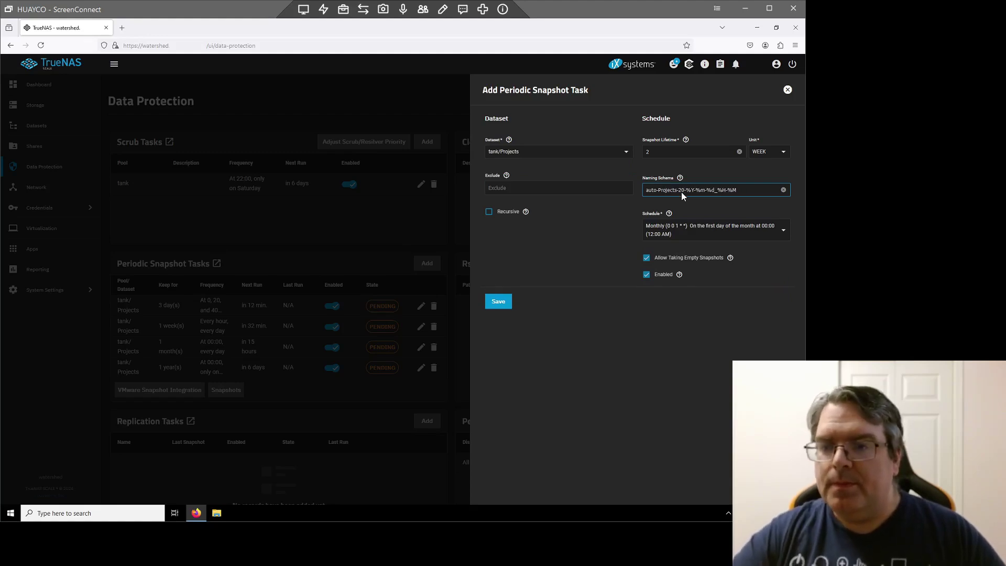
{"action": "type", "text": "-"}
{"action": "key", "text": "Left"}
{"action": "key", "text": "BackSpace"}
{"action": "type", "text": "monthly"}
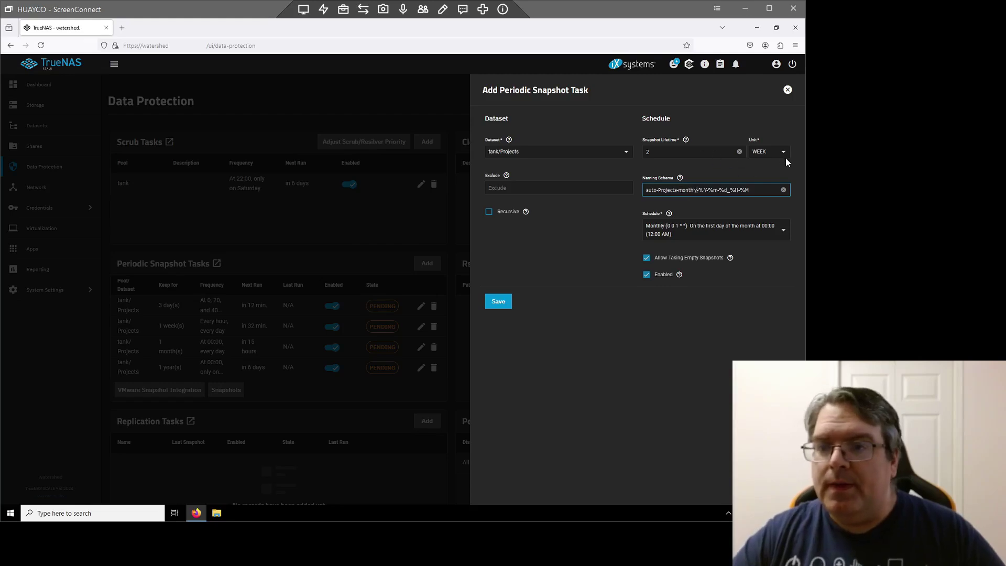
{"action": "left_click", "coordinate": [783, 152]}
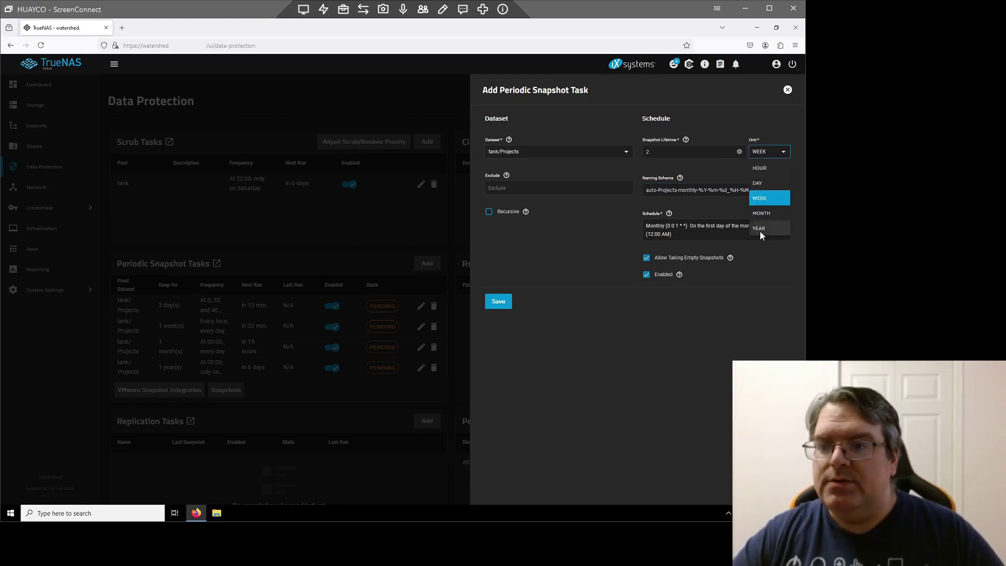
{"action": "left_click", "coordinate": [760, 230]}
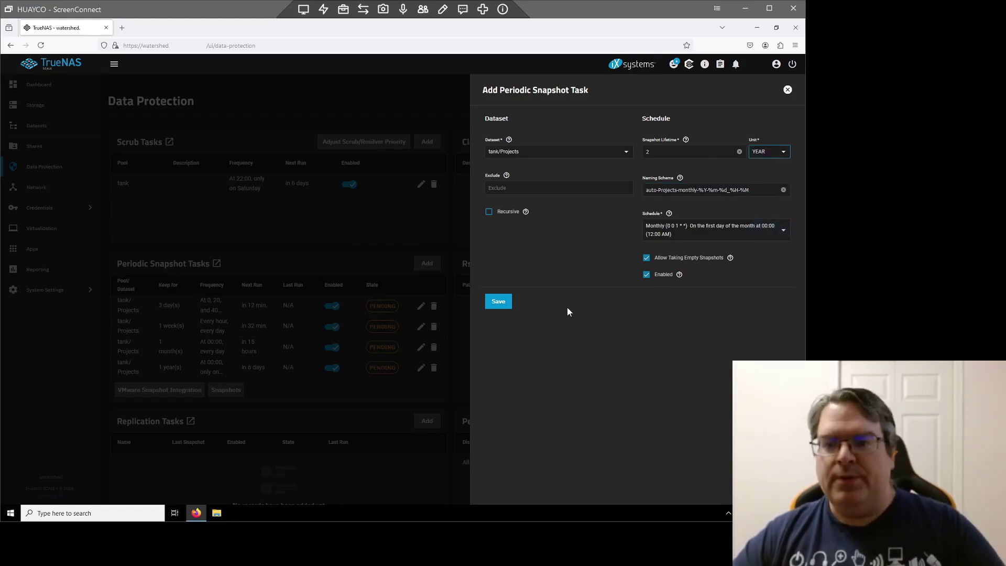
{"action": "left_click", "coordinate": [498, 302]}
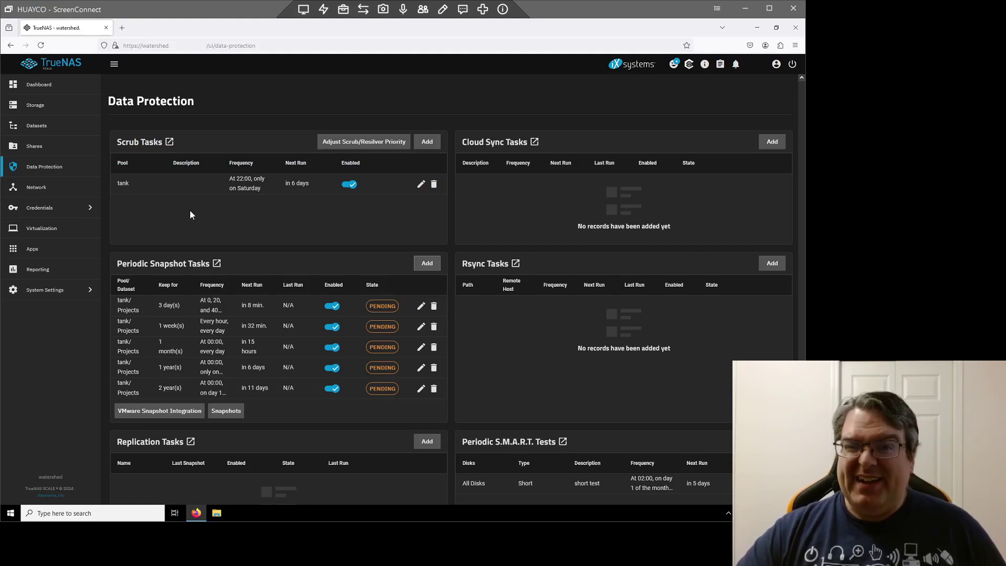
Check Datasets and Shares, then review the five tank/Projects snapshot tasks on Data Protection
{"action": "left_click", "coordinate": [40, 127]}
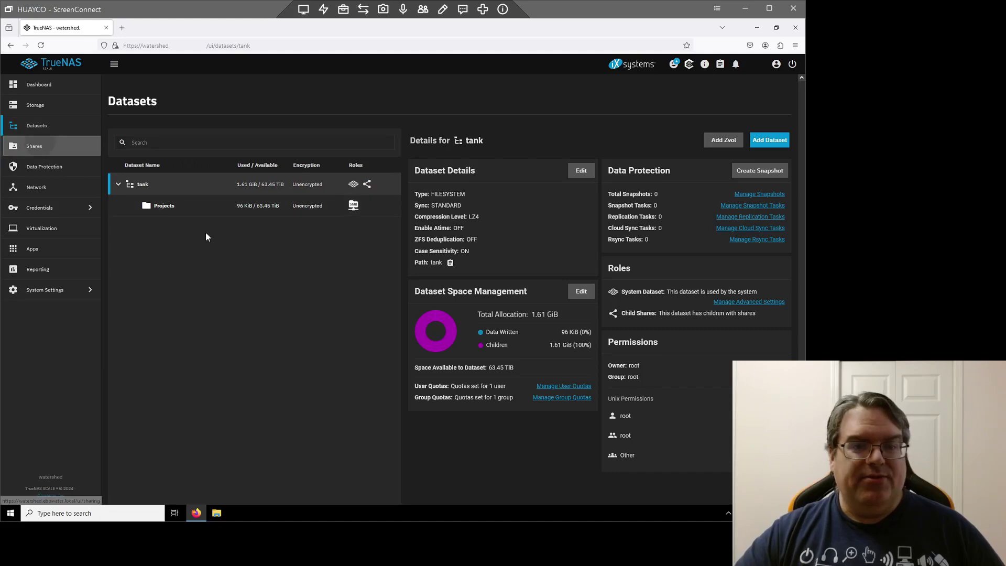
{"action": "left_click", "coordinate": [36, 143]}
{"action": "left_click", "coordinate": [51, 166]}
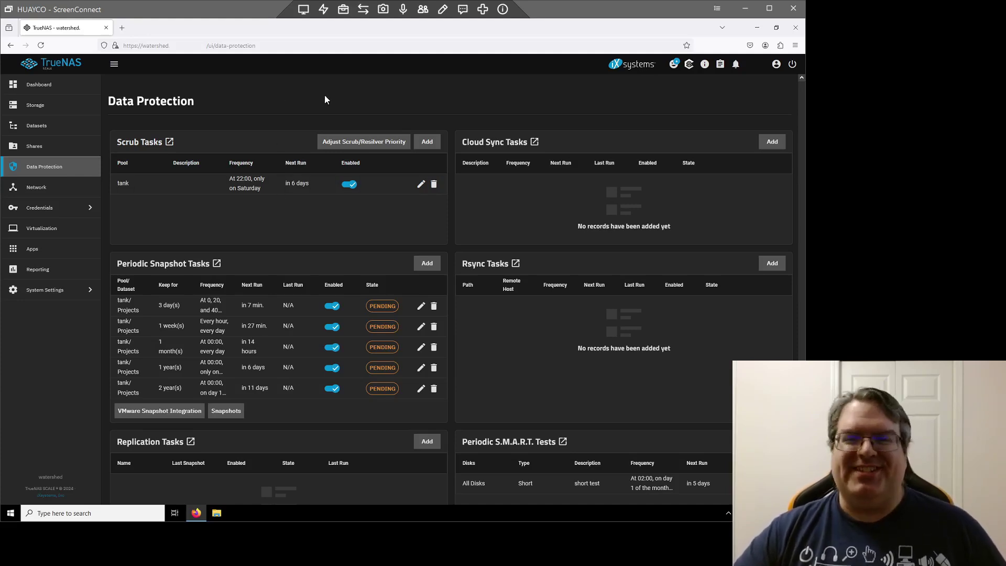
Return to the Dashboard showing system info, CPU, memory, the tank pool and bond0
{"action": "left_click", "coordinate": [45, 87]}
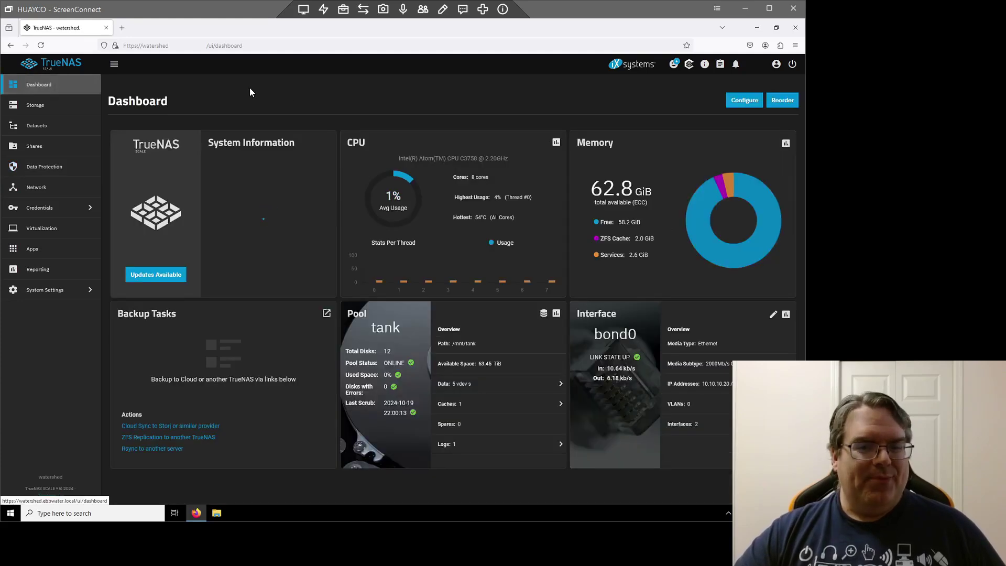